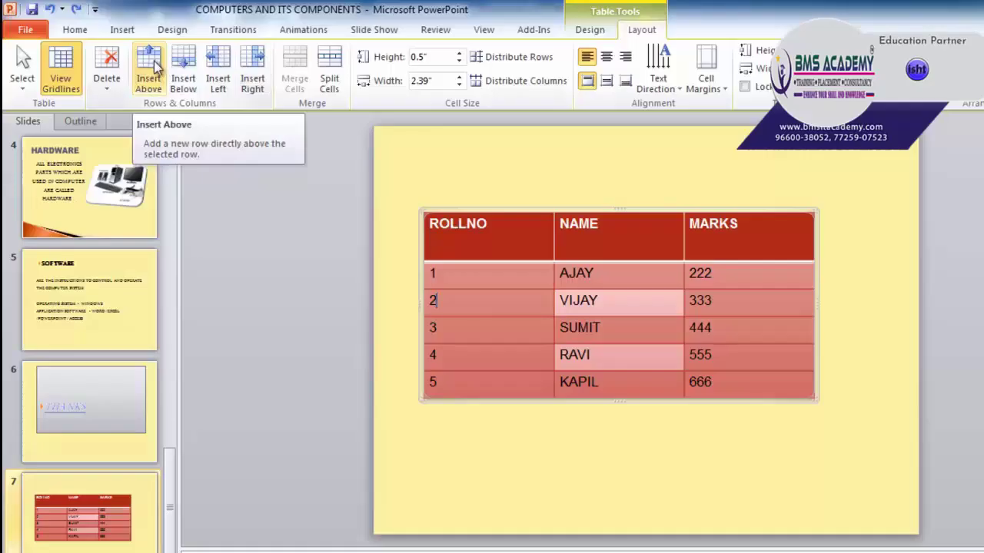
- Insert empty rows above and below the VIJAY row
click(153, 69)
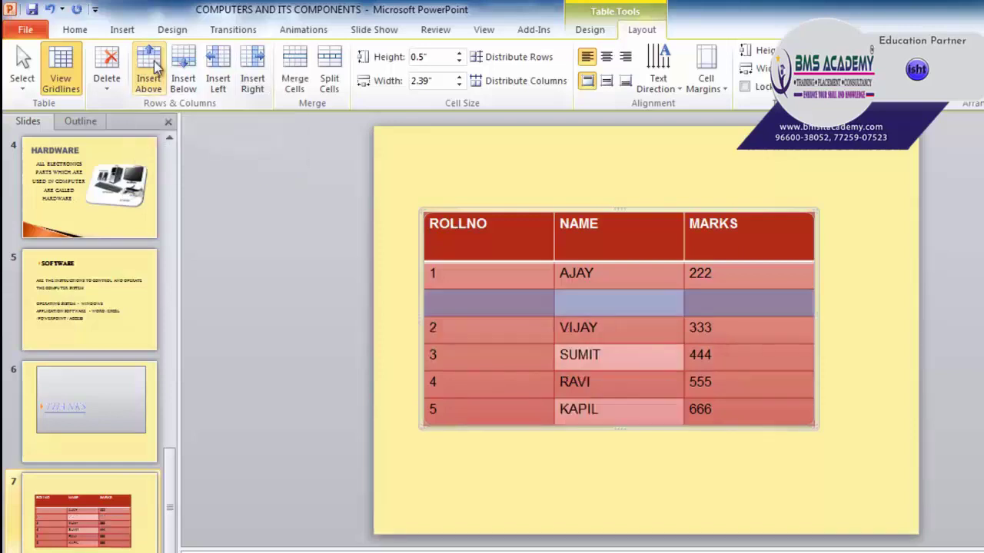
click(448, 327)
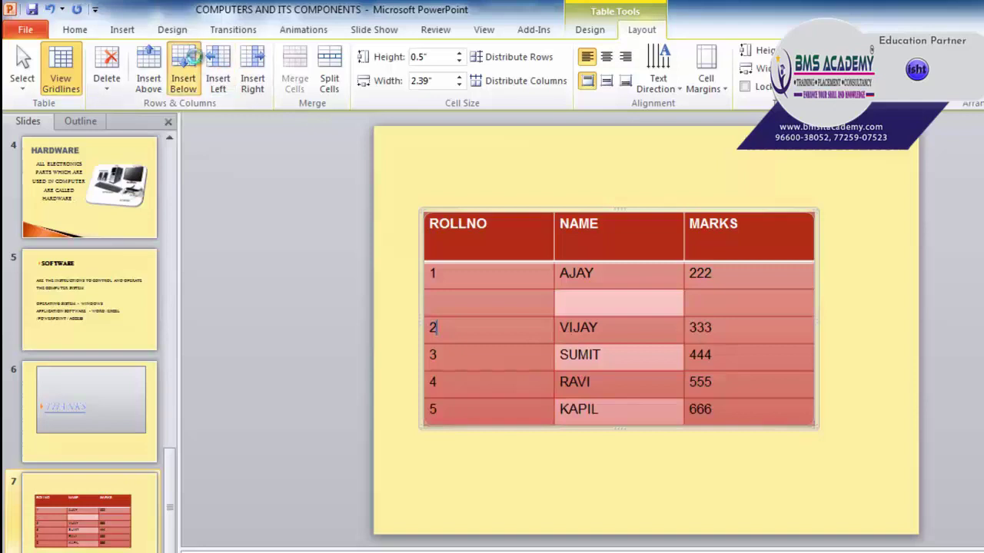
click(183, 77)
click(722, 355)
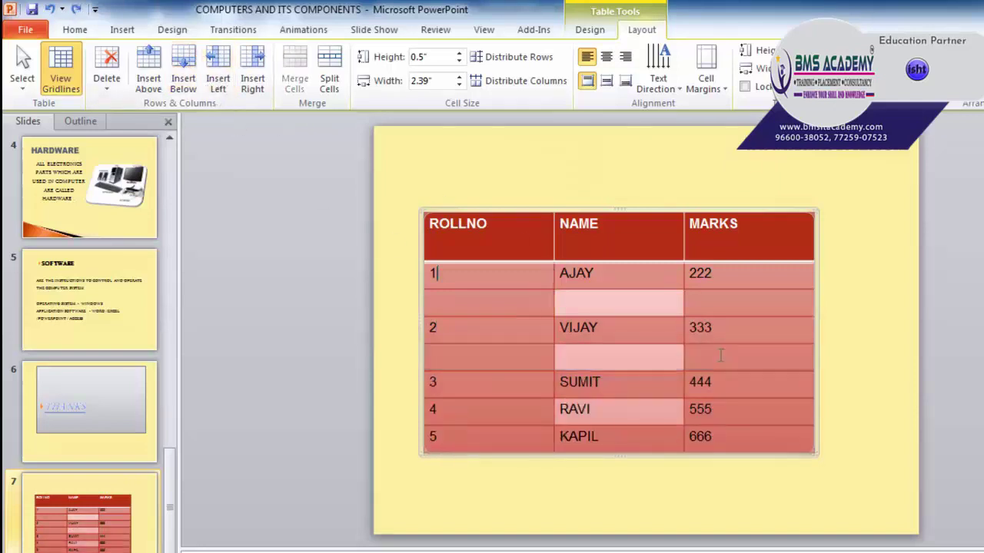
- Insert empty columns left and right of ROLLNO and select the new middle column
click(223, 84)
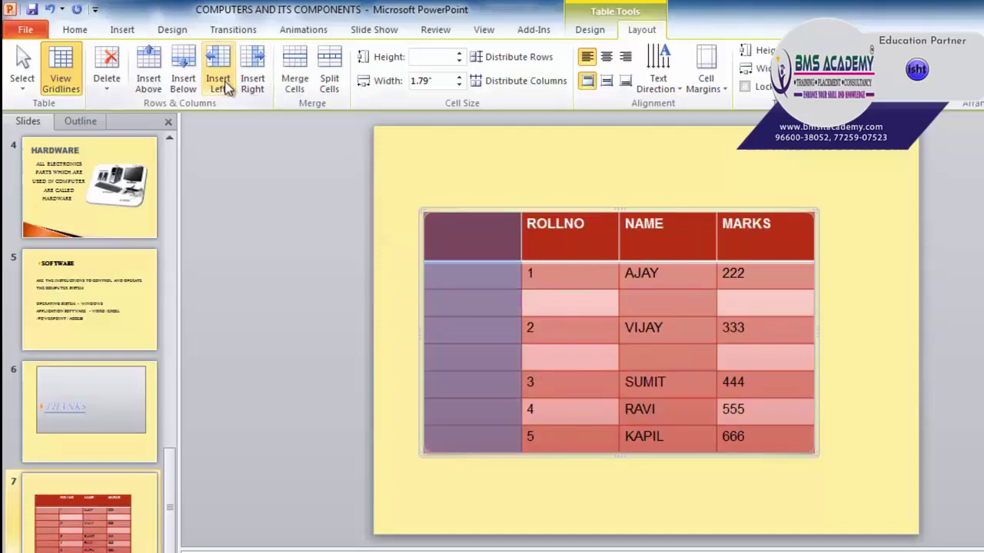
click(565, 274)
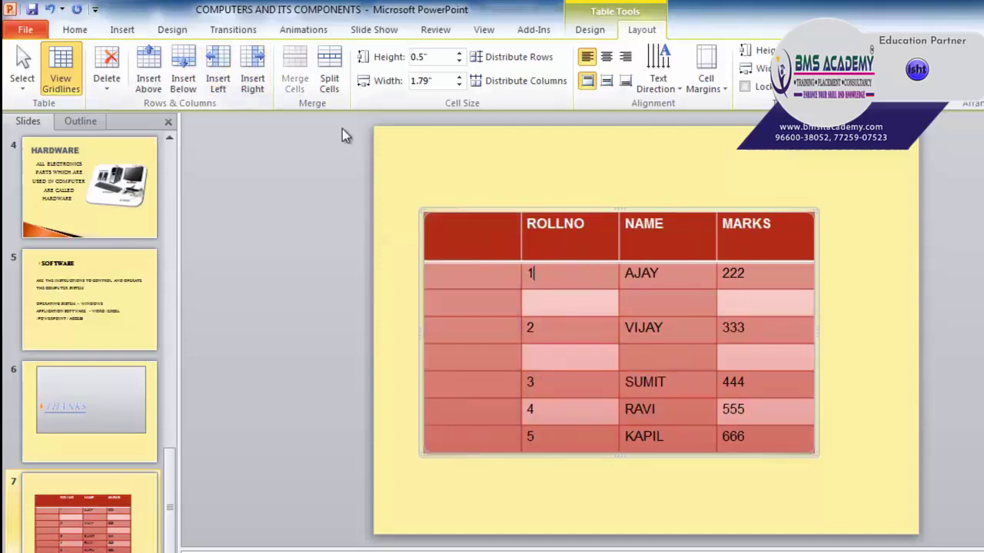
click(264, 83)
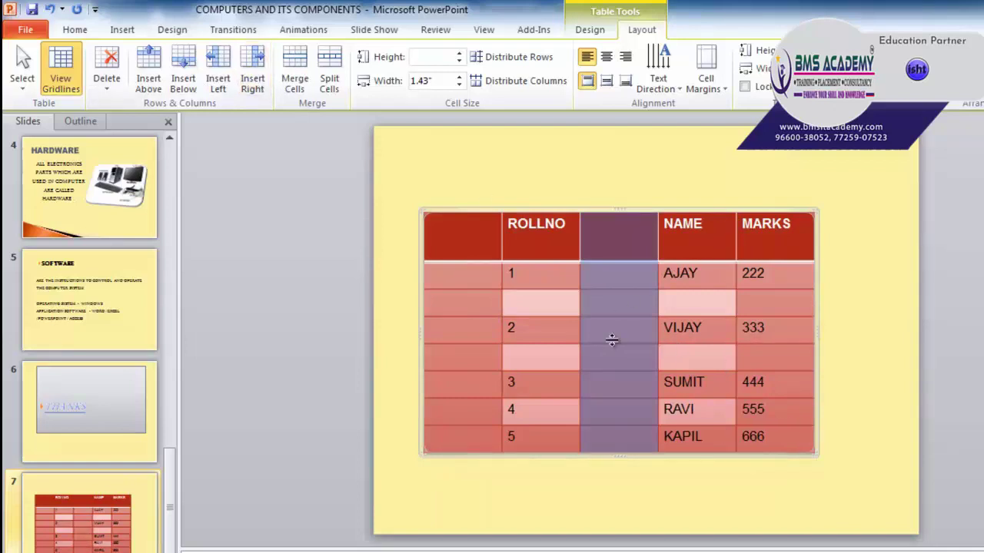
click(634, 326)
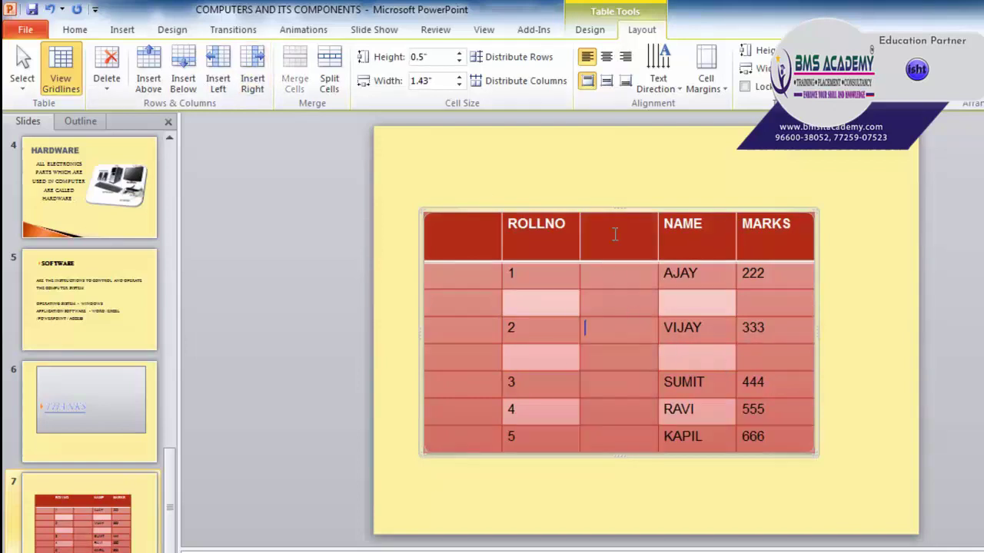
drag(614, 265, 623, 426)
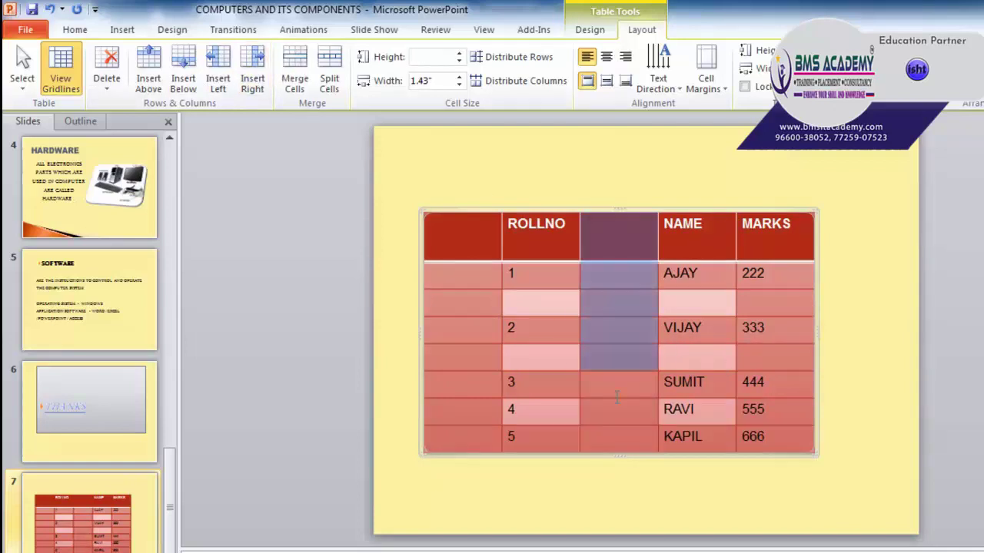
- Delete the empty column beside ROLLNO and the empty row under AJAY
click(107, 67)
click(140, 108)
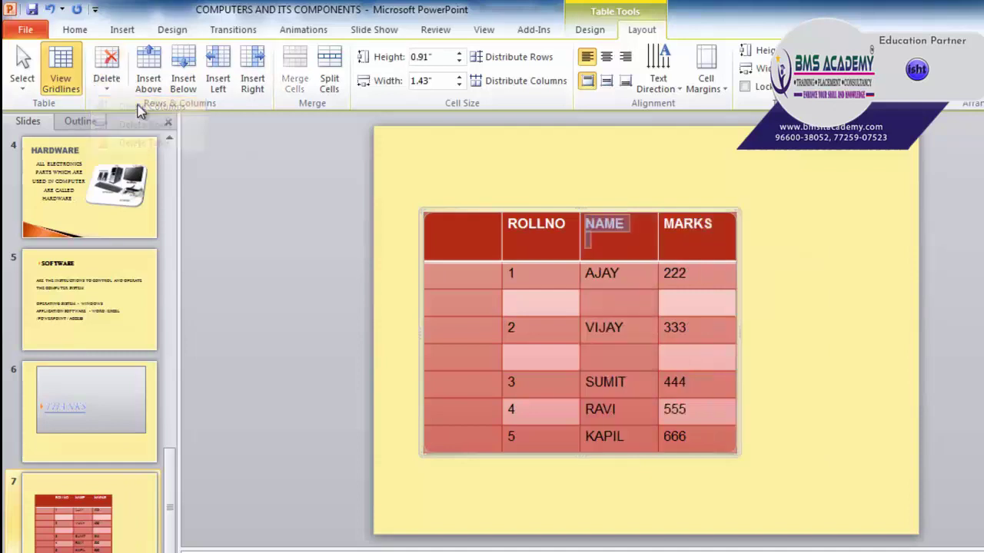
drag(446, 300, 687, 301)
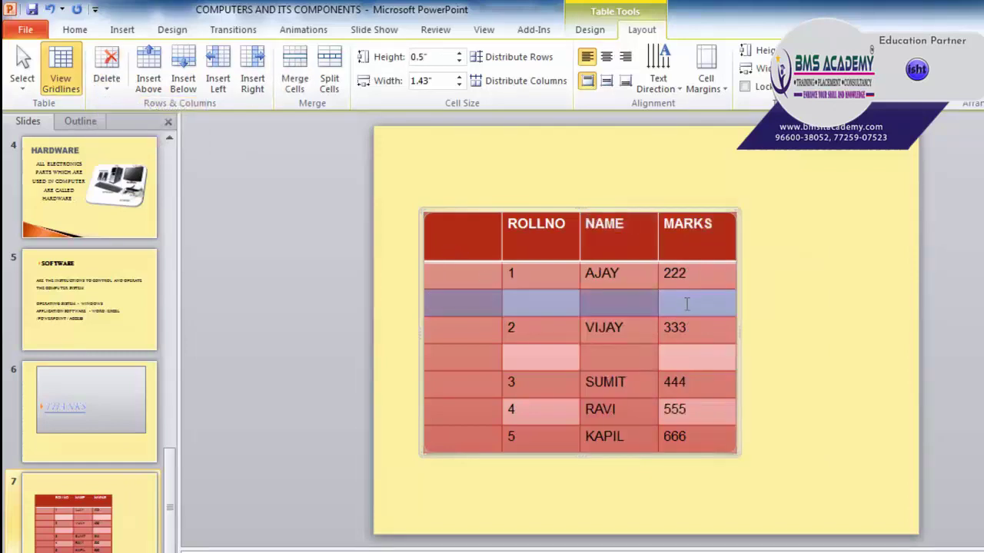
click(108, 80)
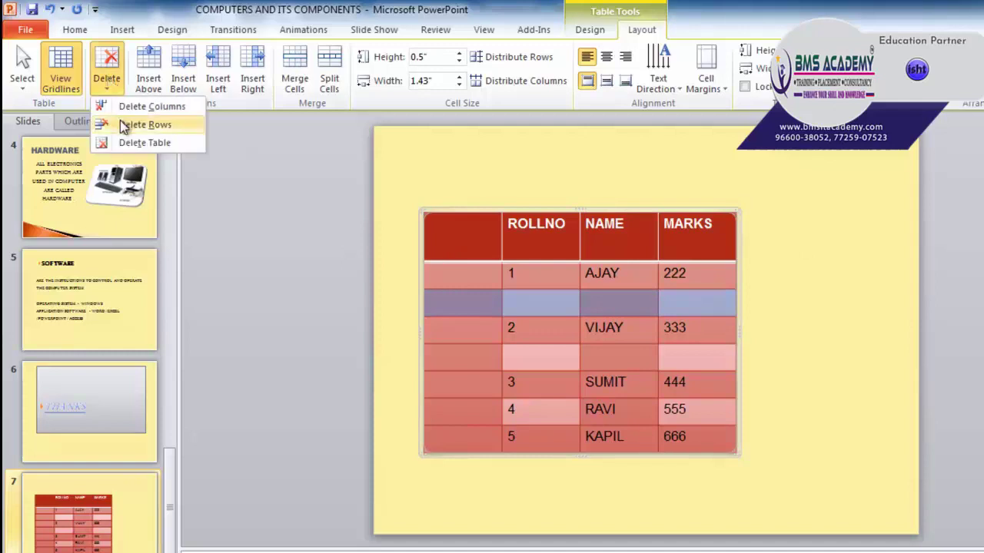
click(123, 127)
- Delete the empty first column and the remaining empty row
click(107, 73)
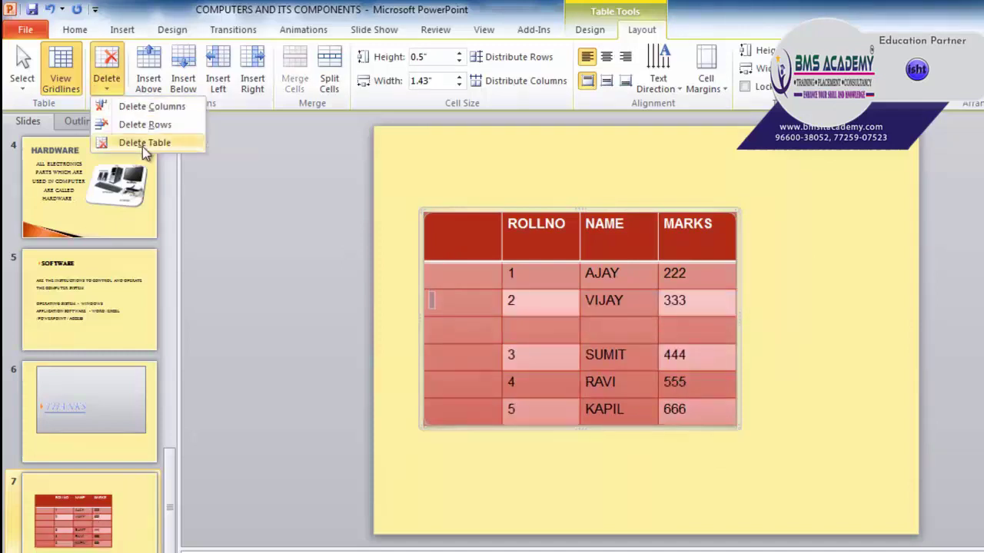
click(473, 223)
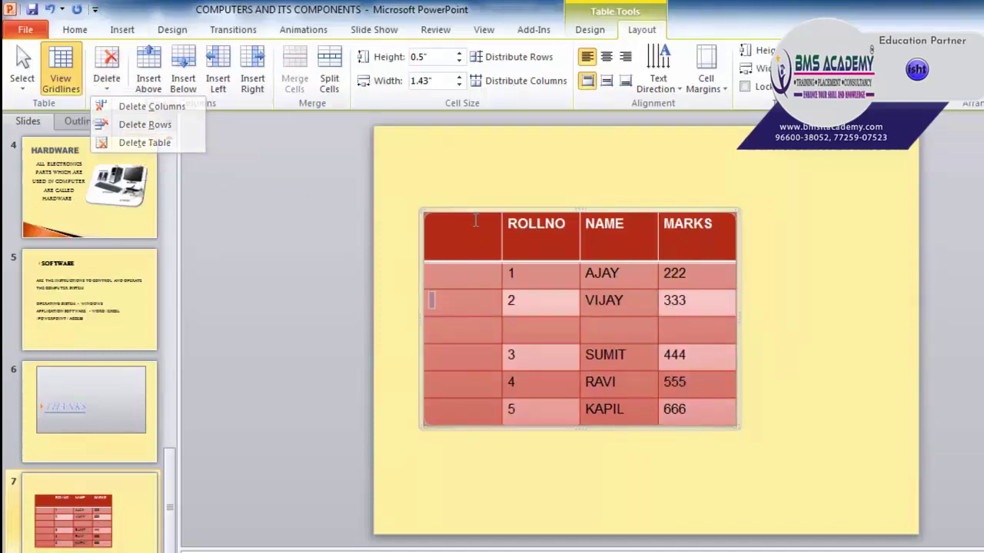
drag(464, 264, 464, 415)
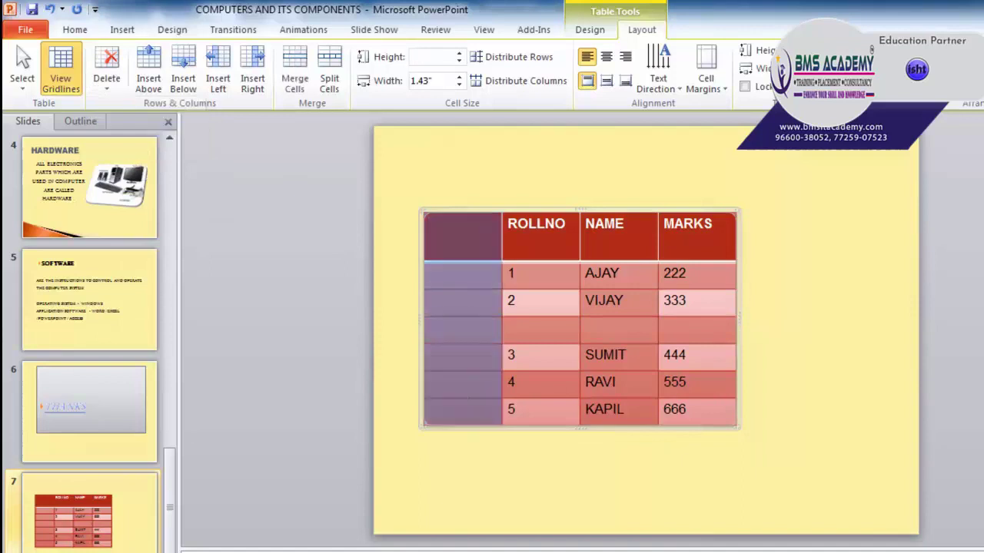
click(106, 73)
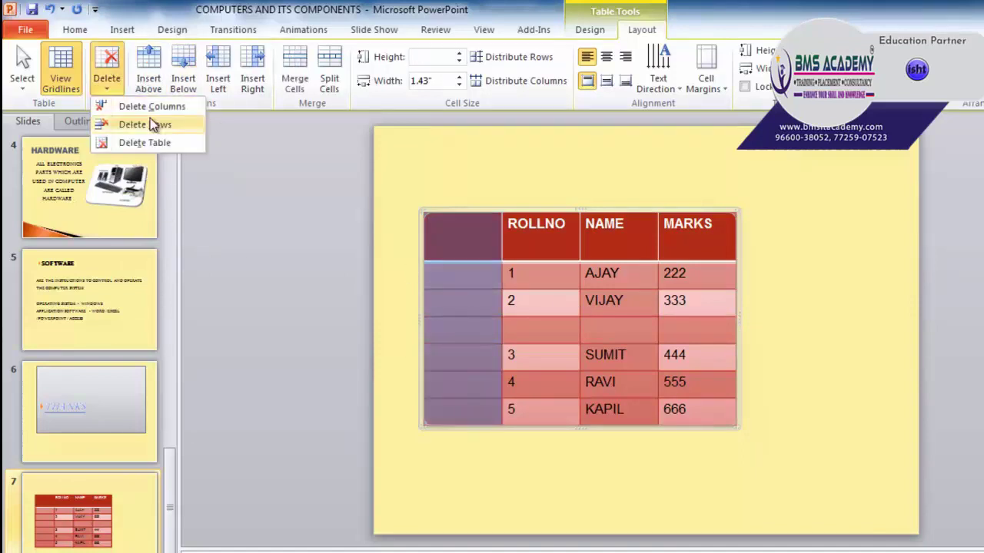
click(151, 106)
click(492, 330)
drag(492, 330, 614, 331)
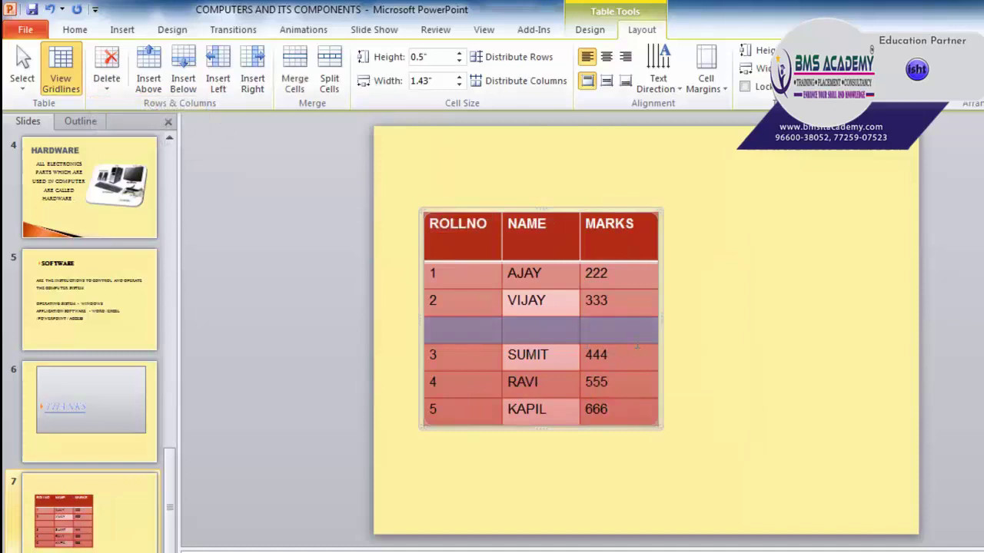
click(107, 85)
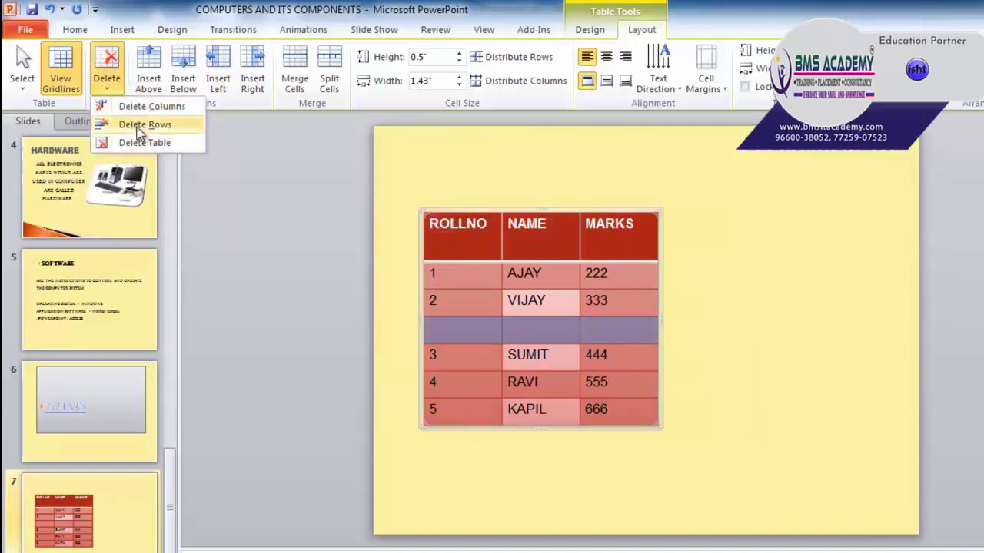
click(135, 126)
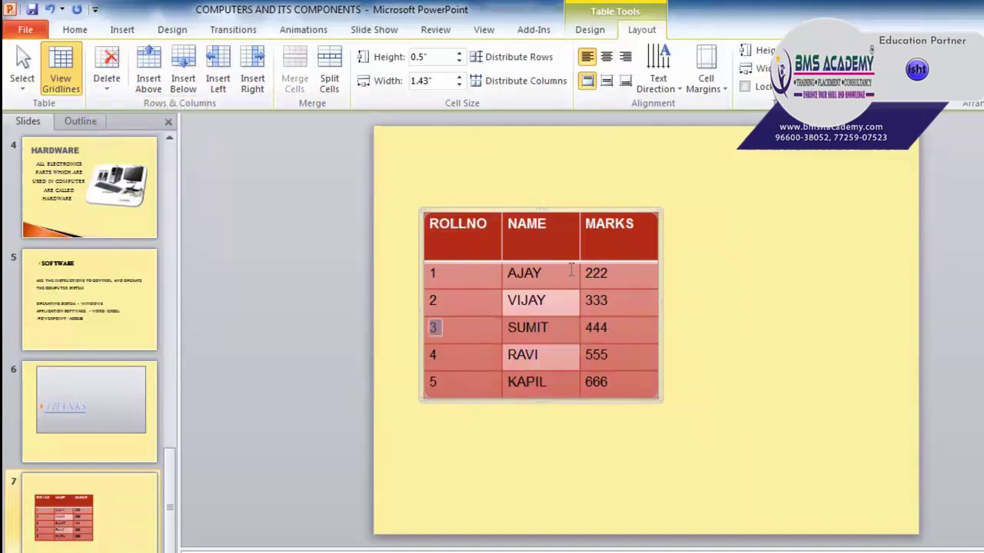
click(662, 281)
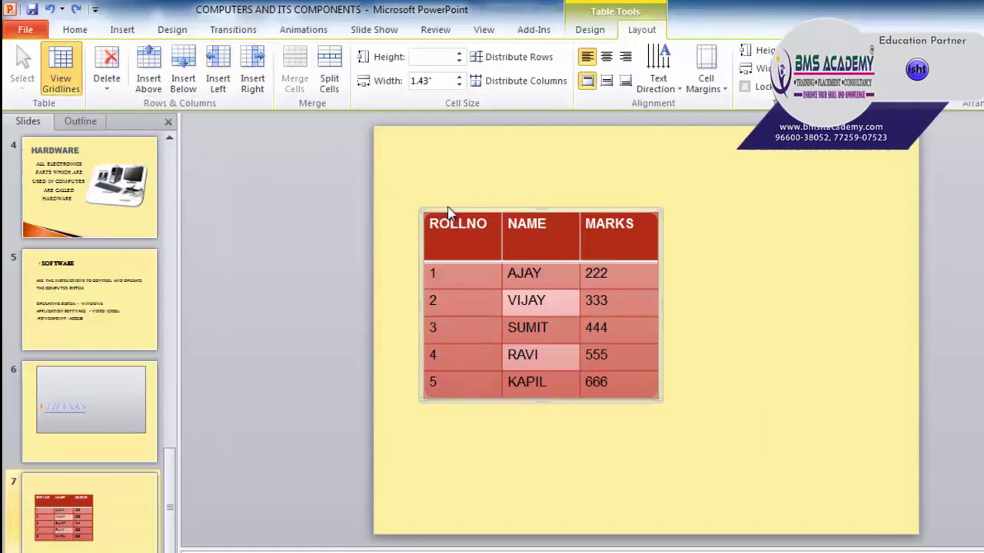
click(491, 251)
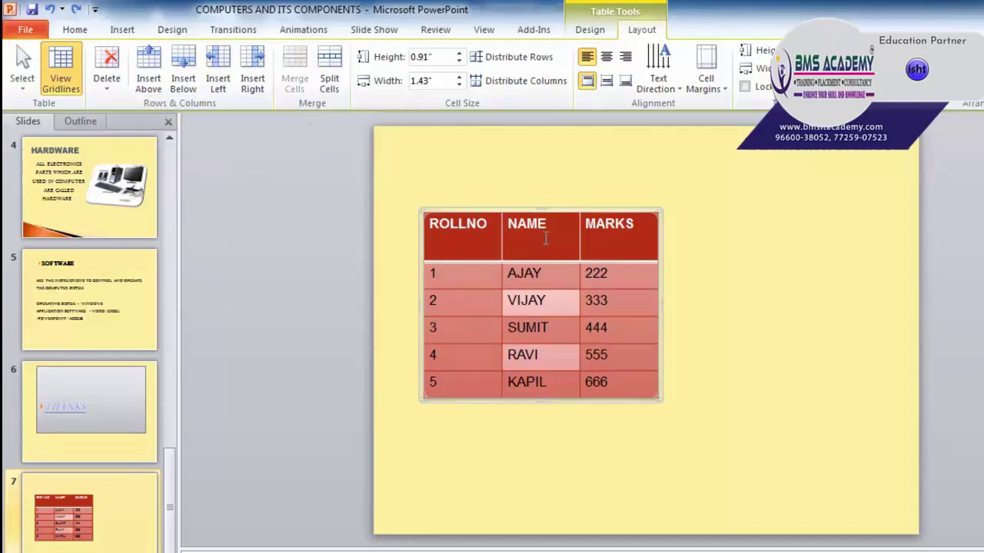
- Add a row above the ROLLNO, NAME, MARKS headers and merge its three cells into one
click(149, 77)
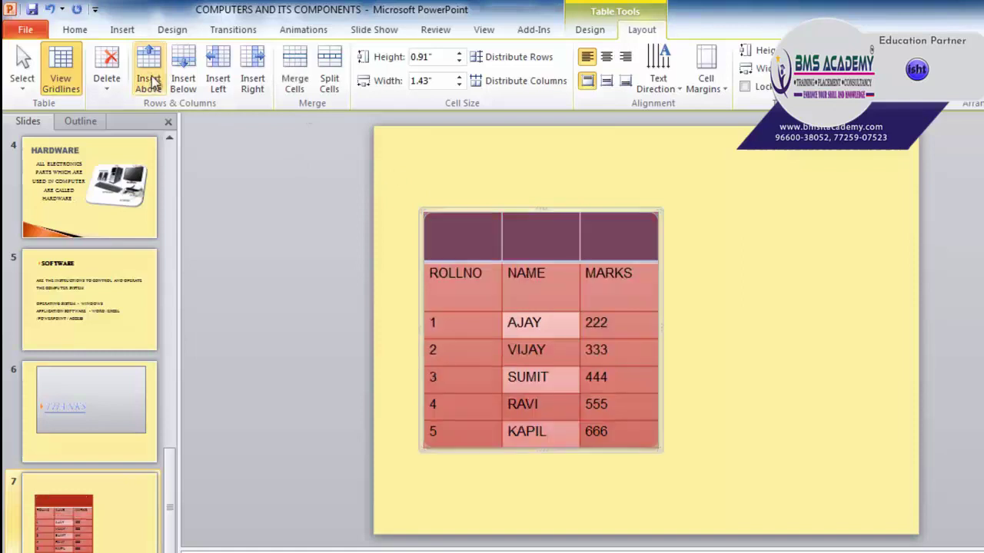
click(483, 240)
drag(486, 246, 608, 242)
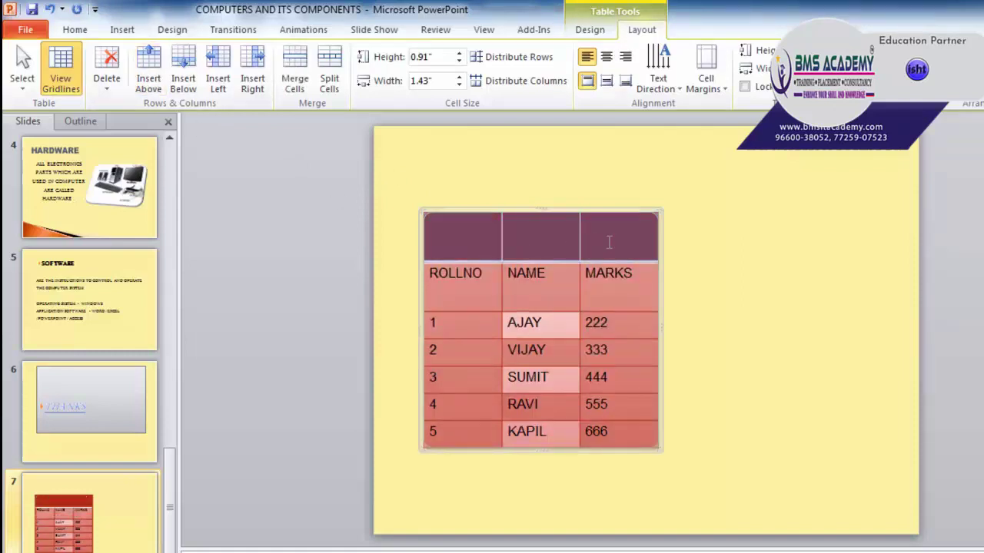
drag(492, 237, 607, 241)
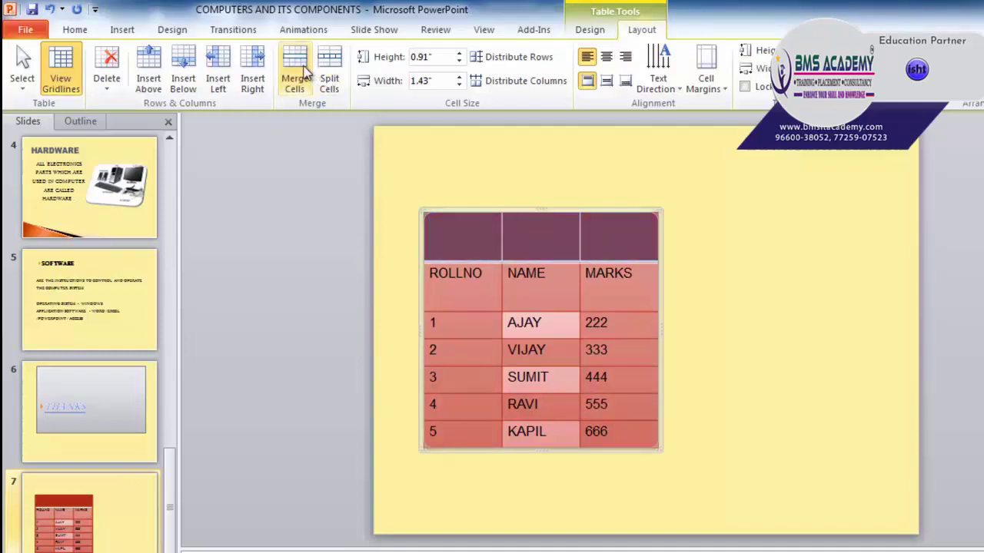
click(296, 65)
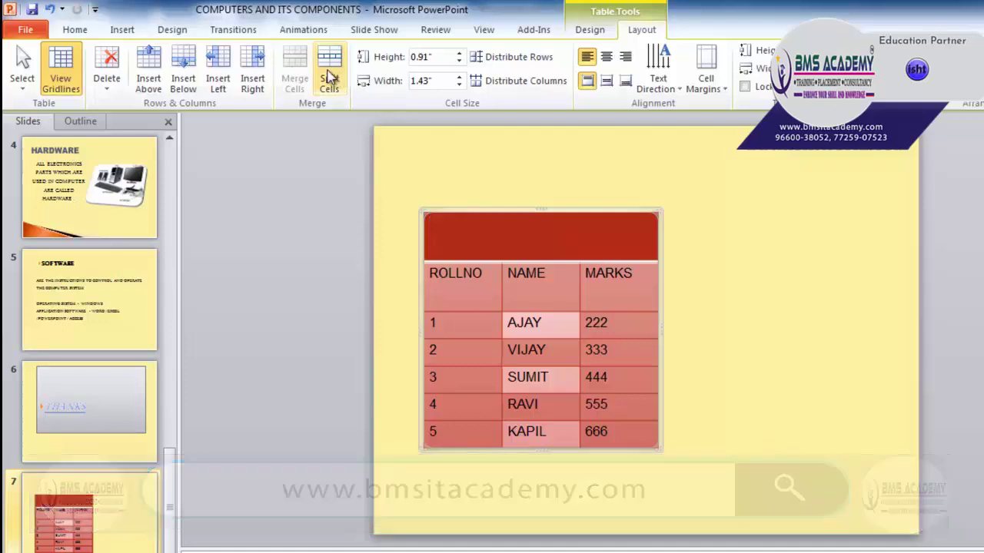
- Split the merged top row into 3 columns and 1 row, then select the three new cells
click(329, 77)
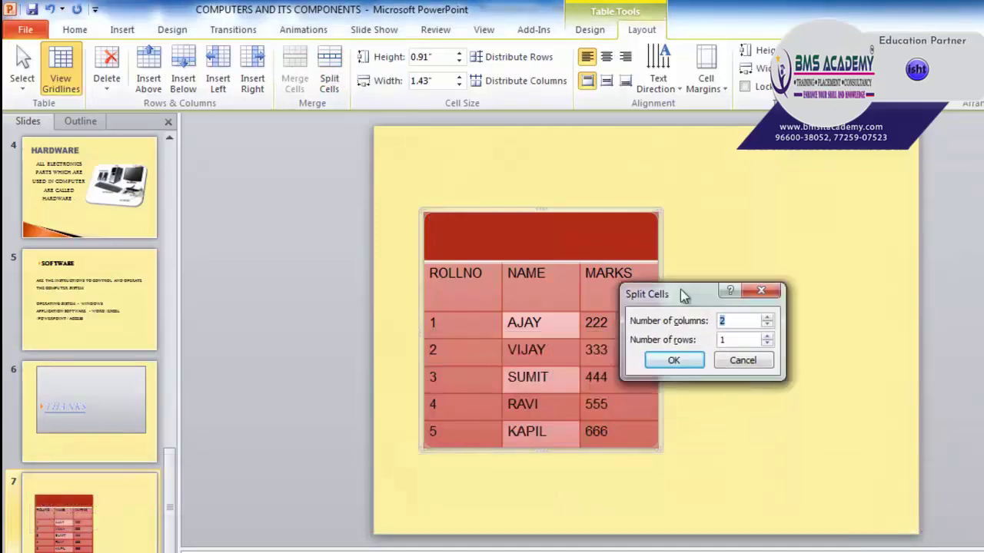
drag(488, 344, 744, 231)
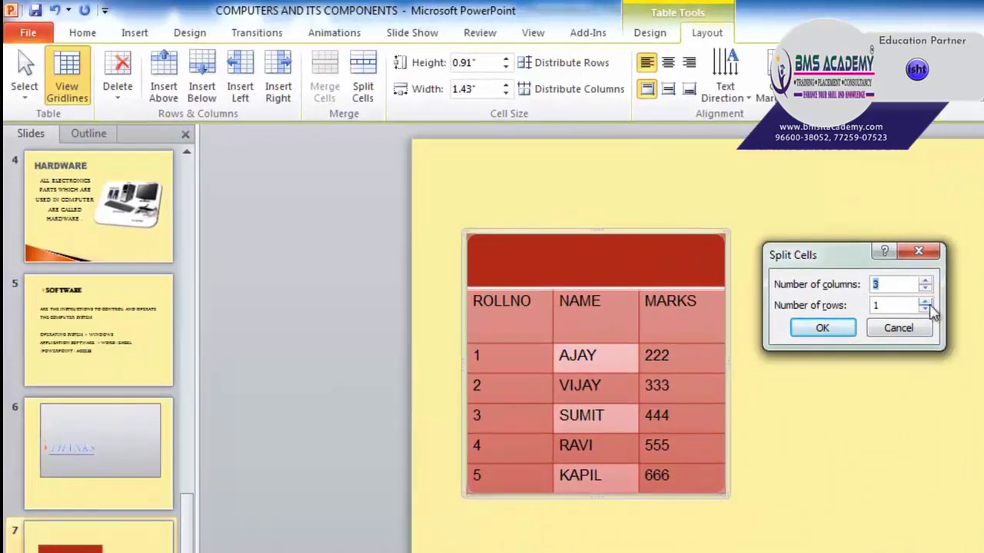
click(822, 331)
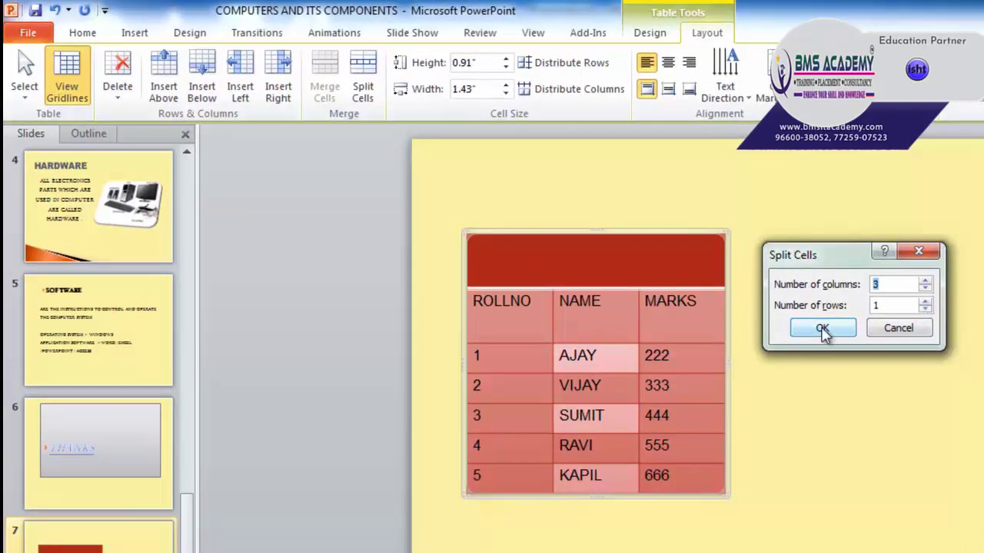
click(805, 358)
click(599, 270)
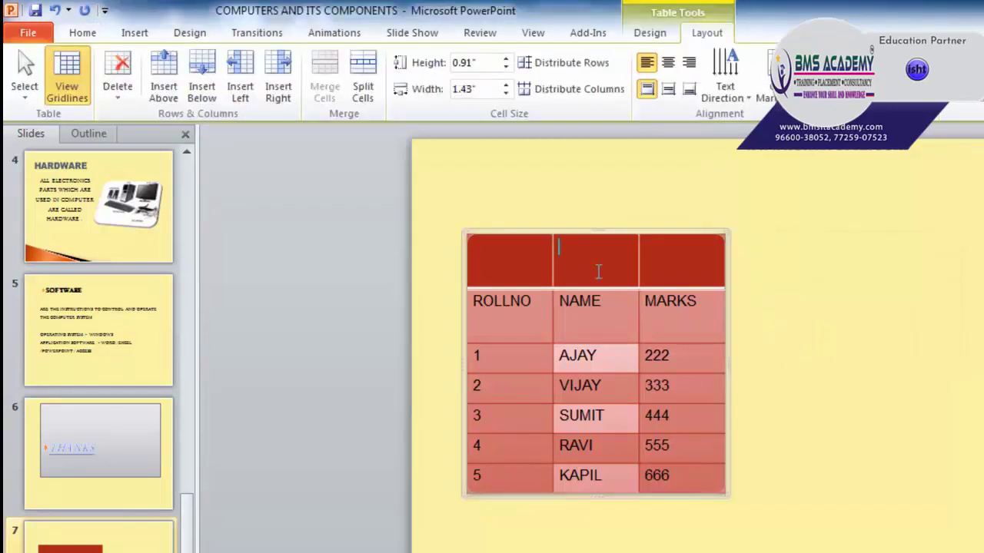
drag(538, 258, 687, 261)
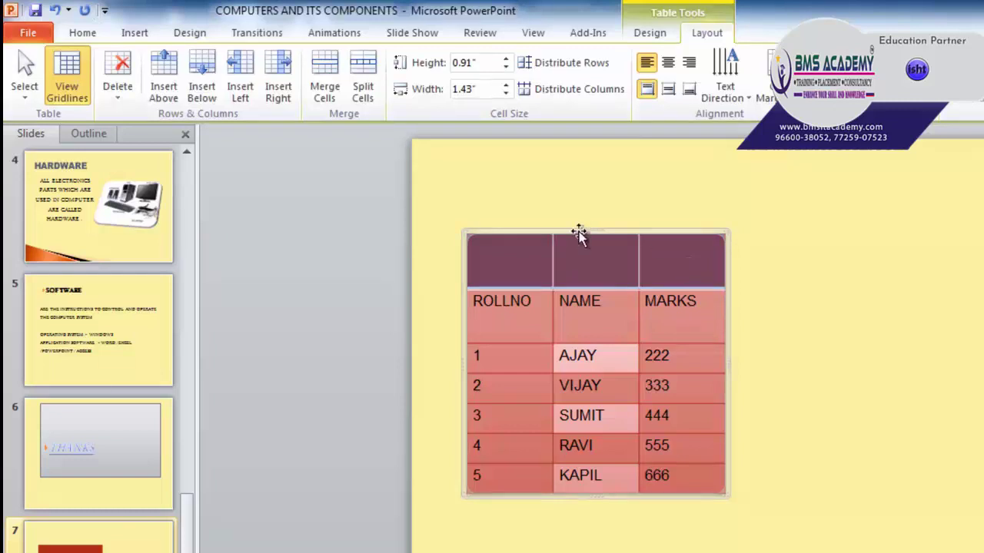
- Delete the blank top row so ROLLNO, NAME and MARKS head the table
click(127, 83)
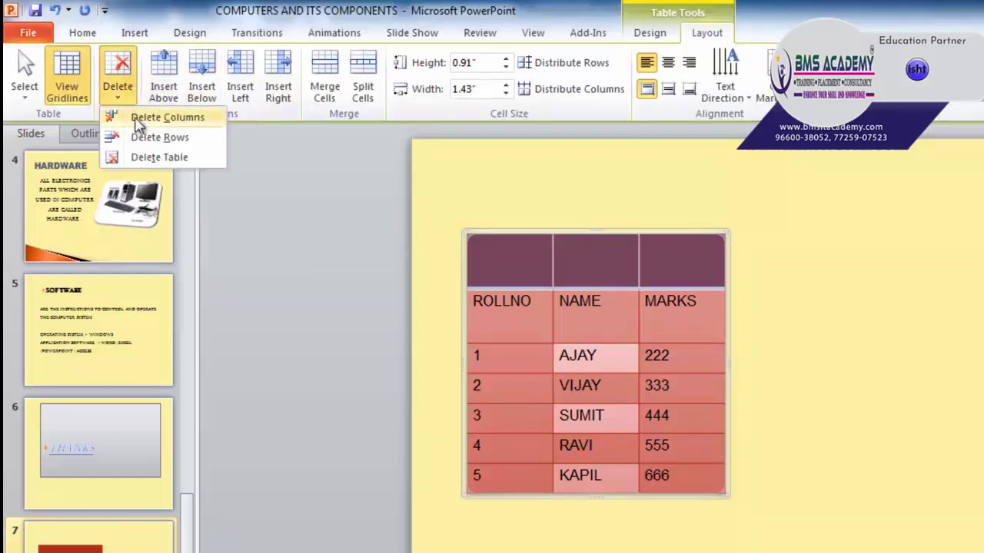
click(141, 136)
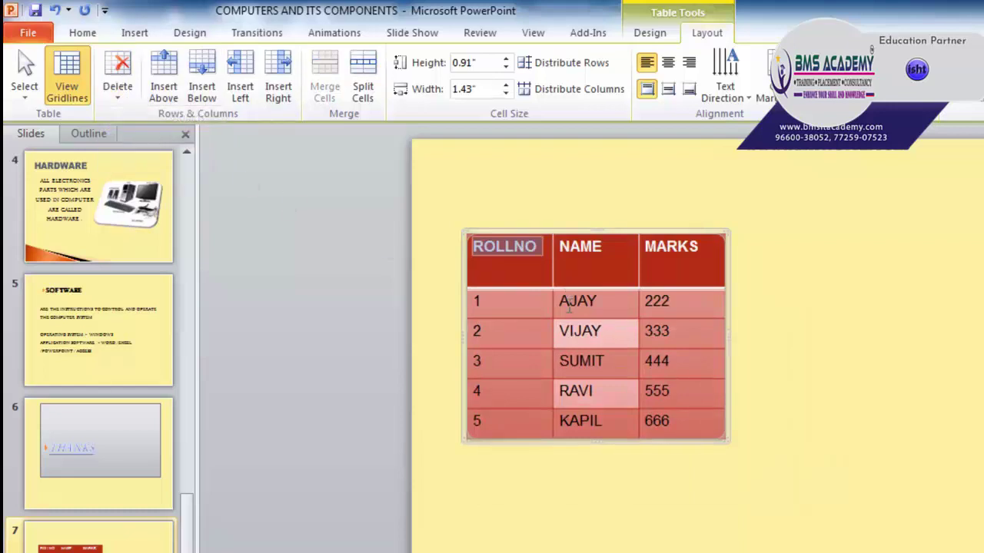
click(531, 298)
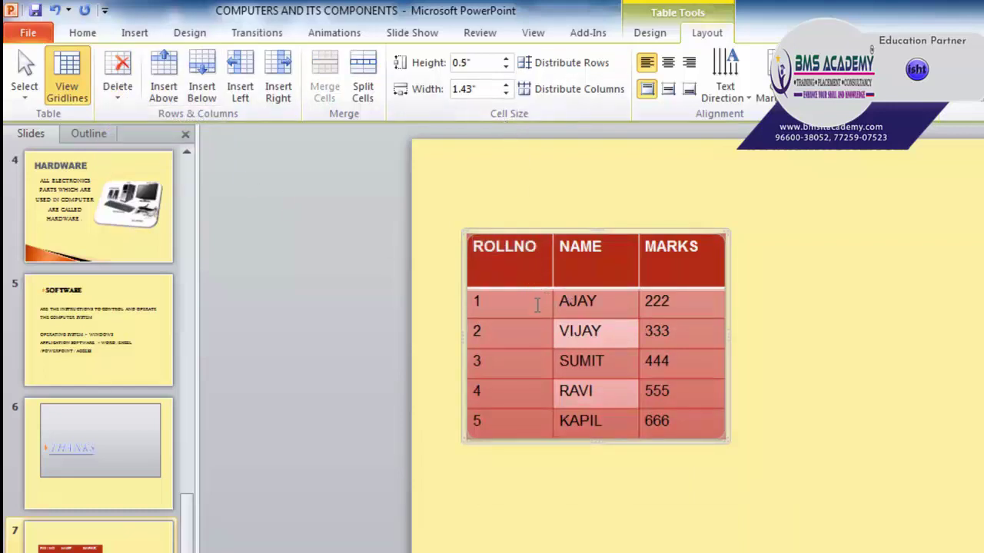
- Set row 1's height to 0.9" and the ROLLNO column's width to 2.2"
click(506, 59)
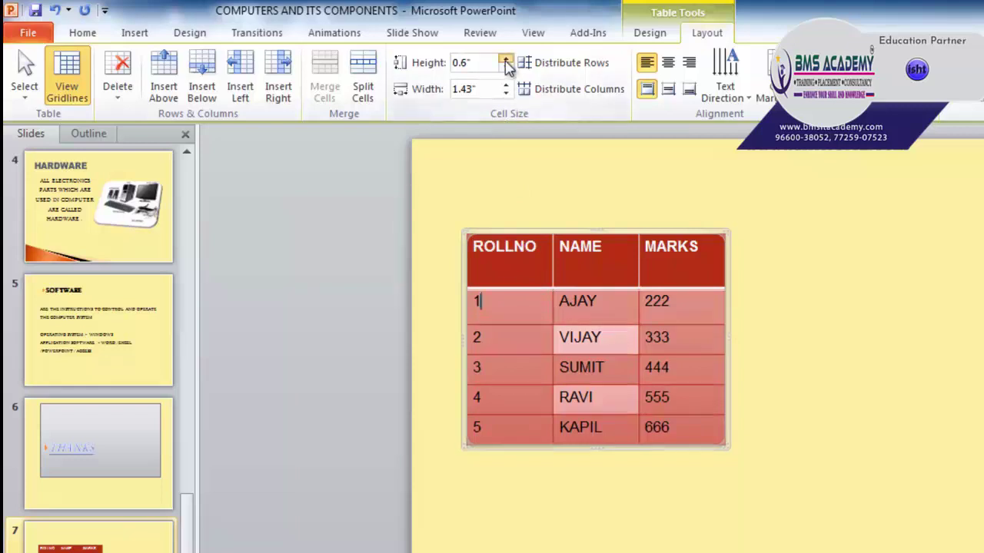
click(505, 59)
click(506, 59)
click(505, 59)
click(506, 86)
click(506, 86)
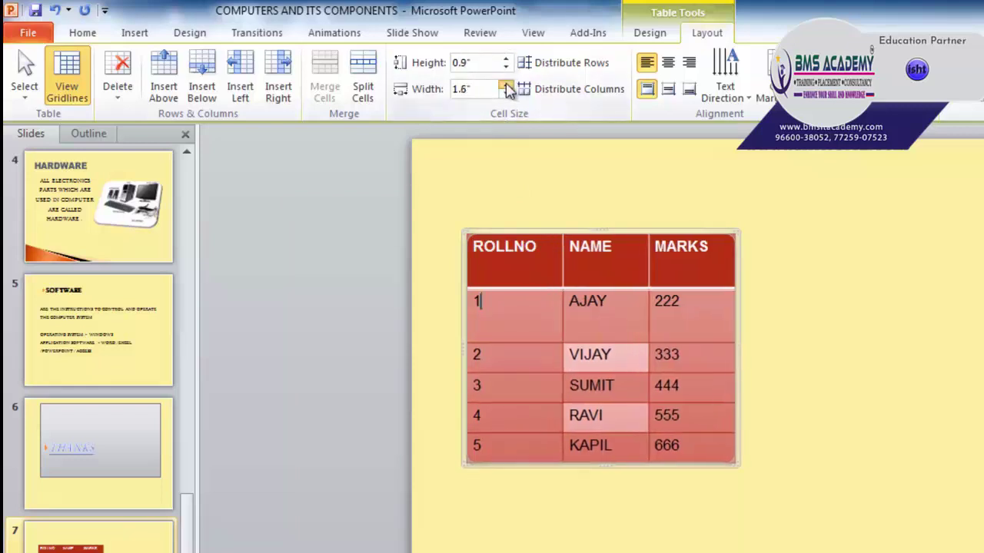
click(505, 85)
click(506, 85)
click(505, 85)
click(506, 85)
click(506, 86)
click(505, 85)
click(506, 86)
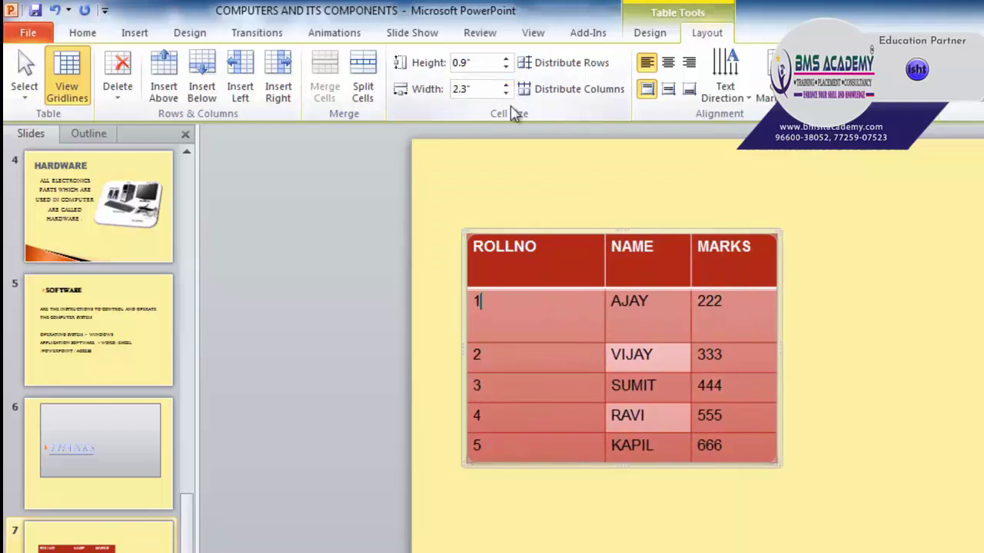
click(506, 93)
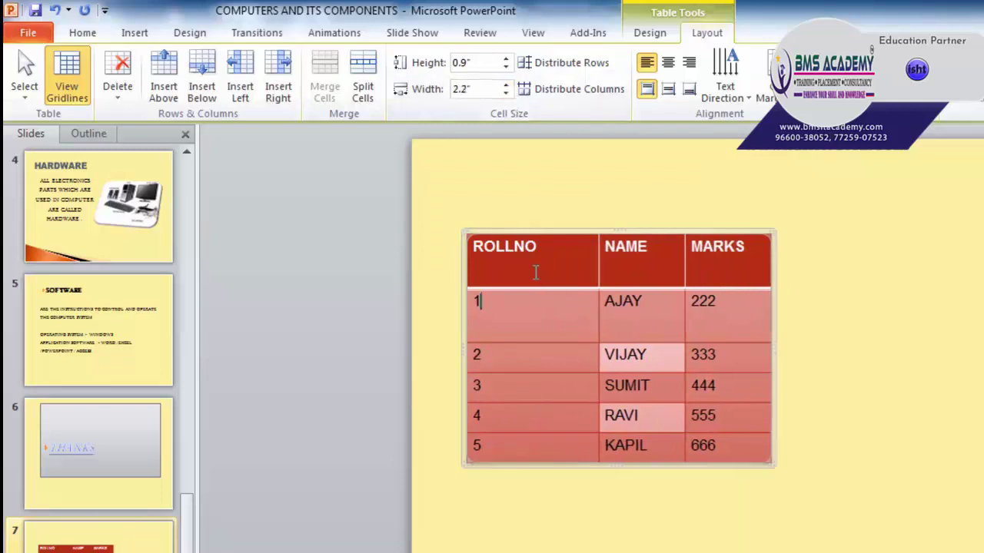
mouse_move(535, 265)
mouse_down()
mouse_move(631, 332)
mouse_move(738, 450)
mouse_up()
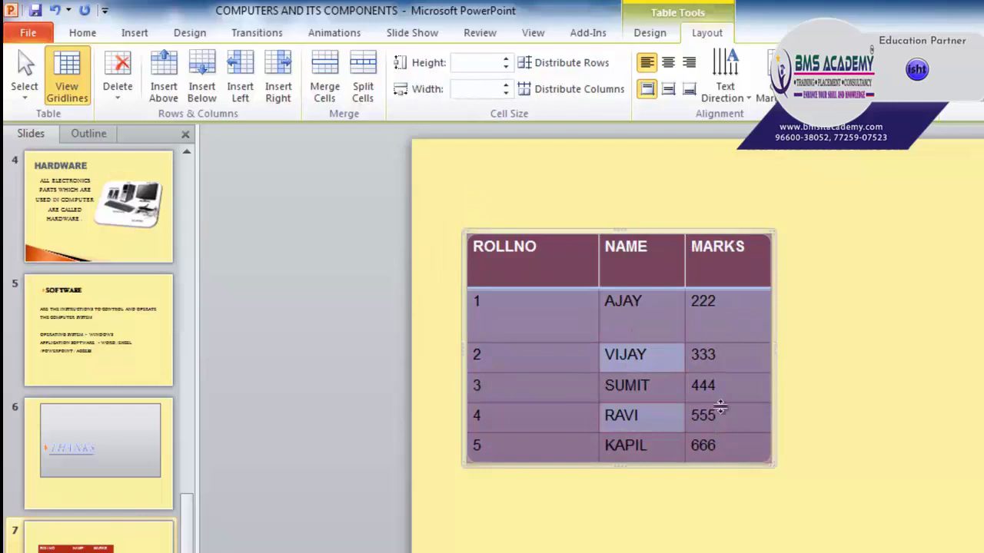
click(590, 352)
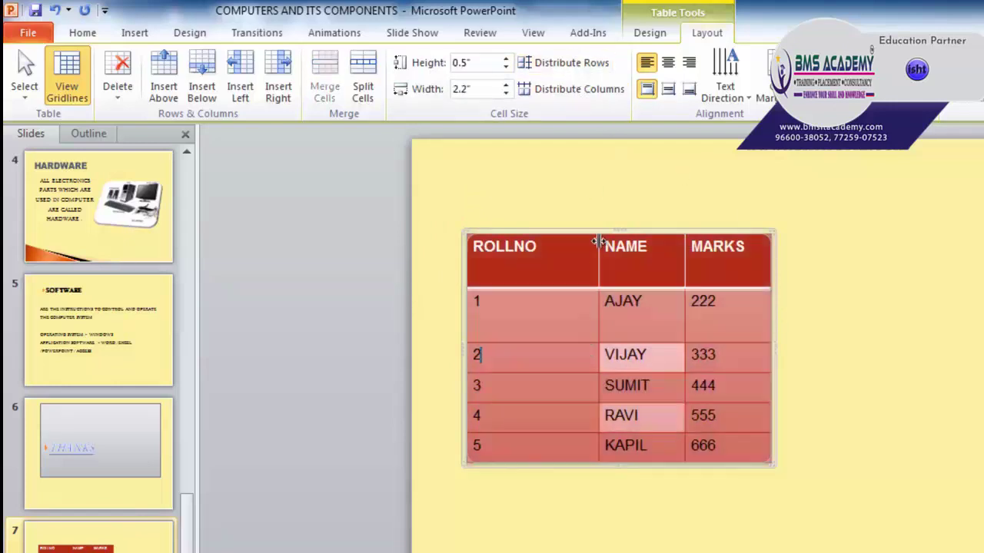
- Distribute all table rows to an even 0.7" height, then distribute the columns
drag(547, 267, 730, 450)
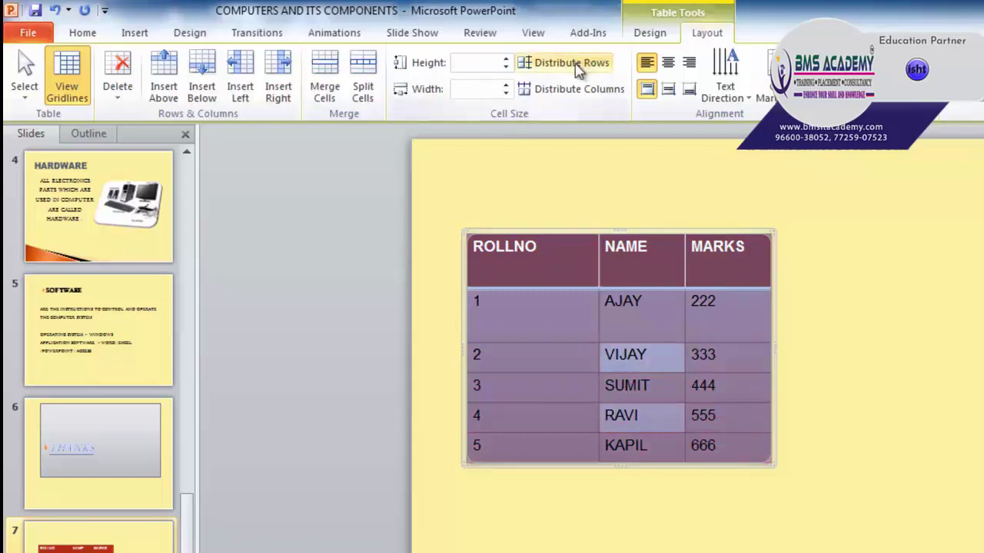
click(552, 267)
drag(549, 266, 730, 450)
click(565, 65)
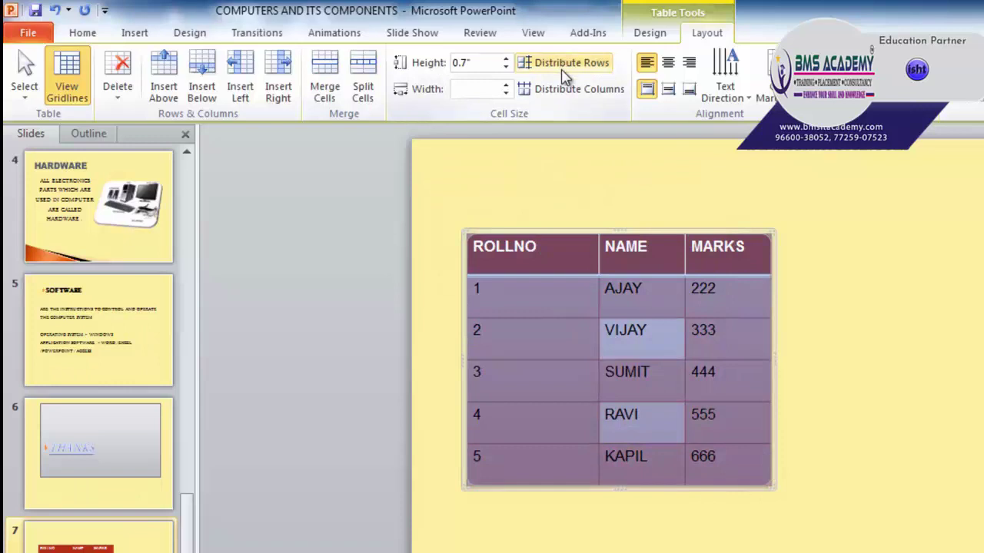
click(613, 326)
drag(576, 253, 730, 461)
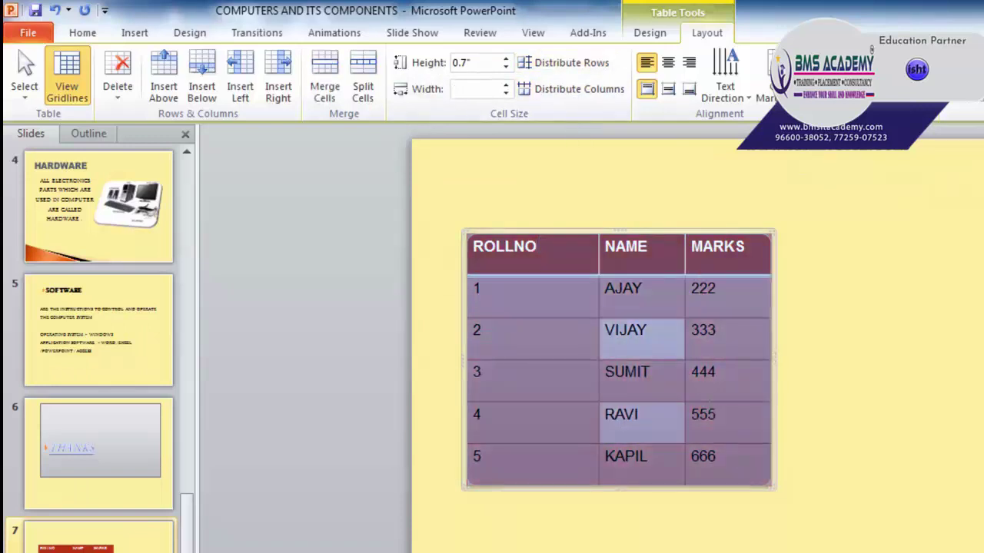
click(542, 89)
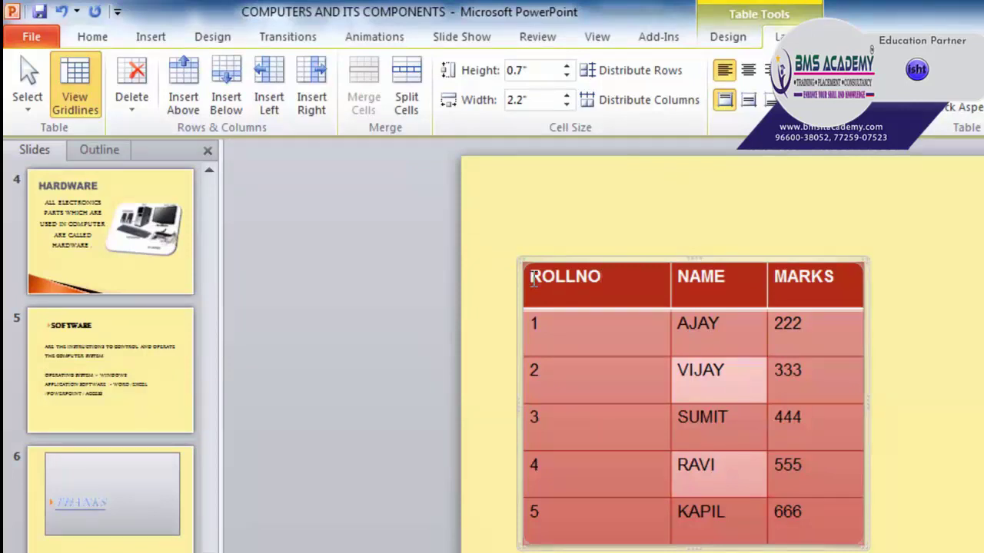
- Centre the text horizontally in all cells from the header to the KAPIL row
drag(532, 279, 838, 530)
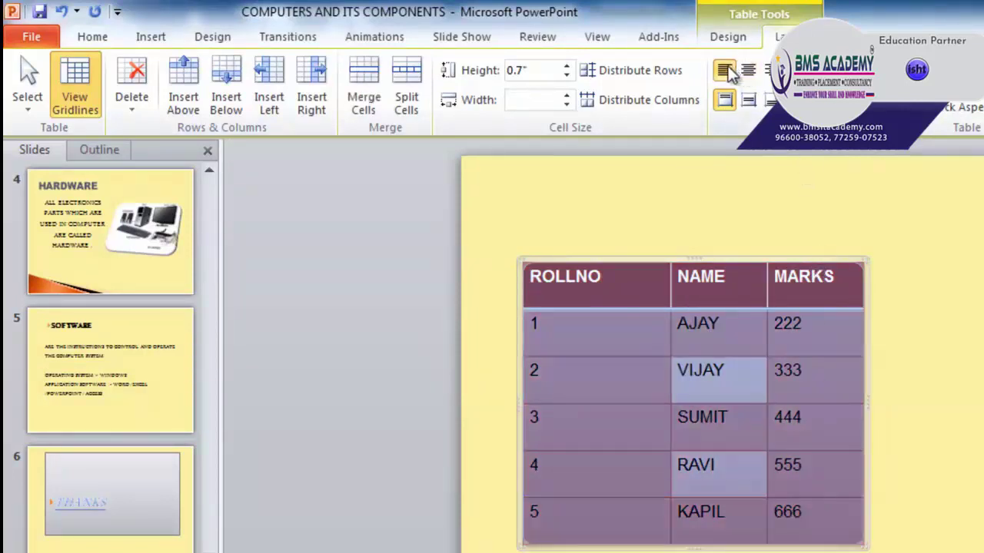
click(748, 70)
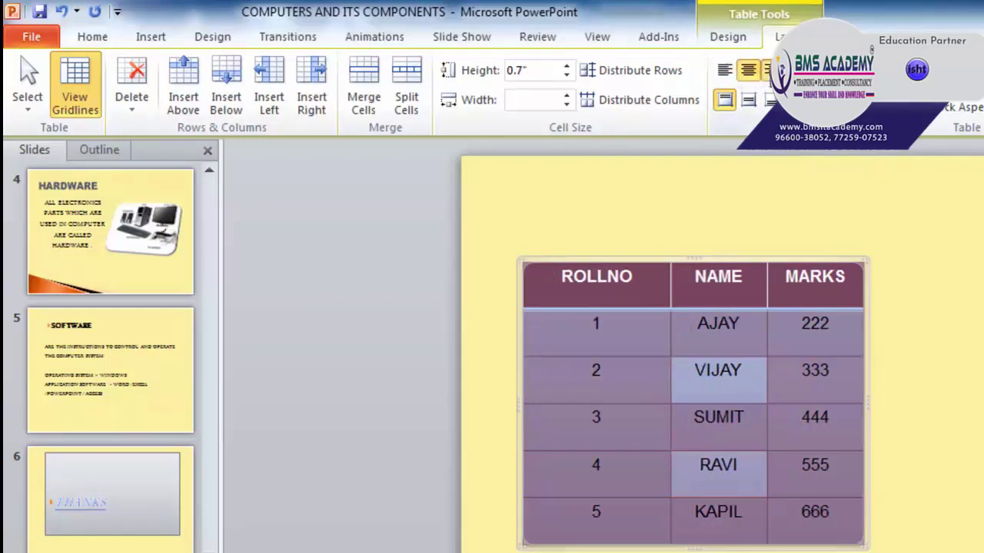
click(766, 70)
click(751, 73)
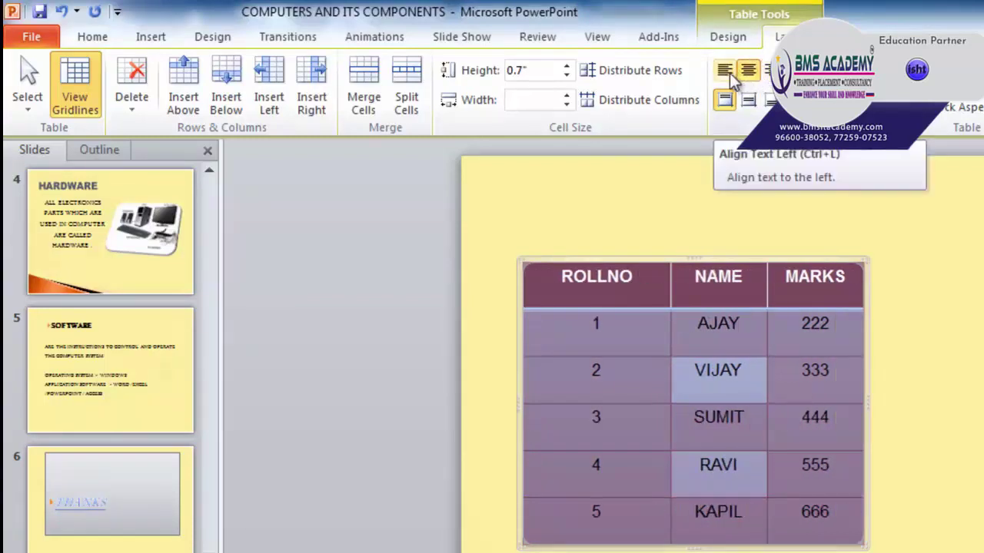
click(599, 464)
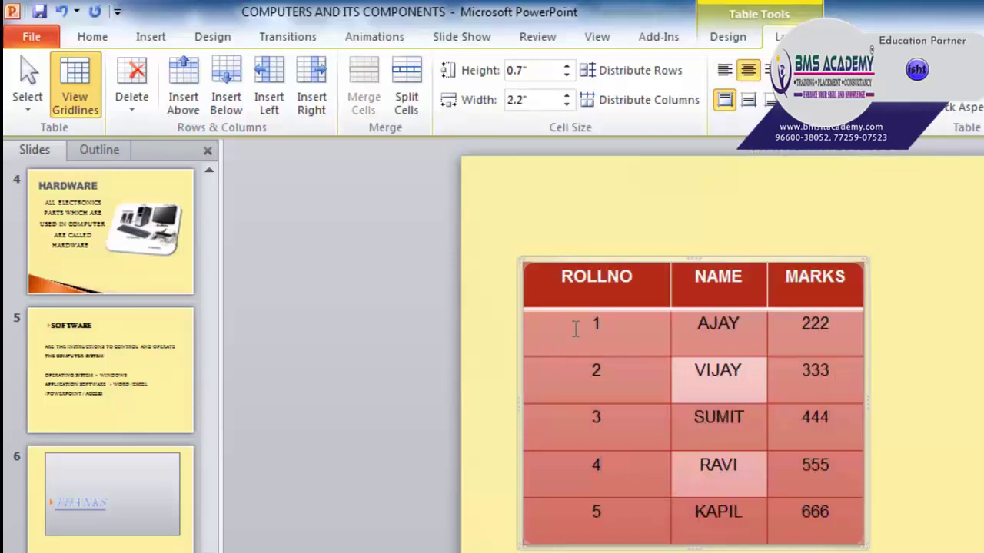
- Align the text in data rows 1 to 5 to the top of each cell
drag(575, 329, 805, 511)
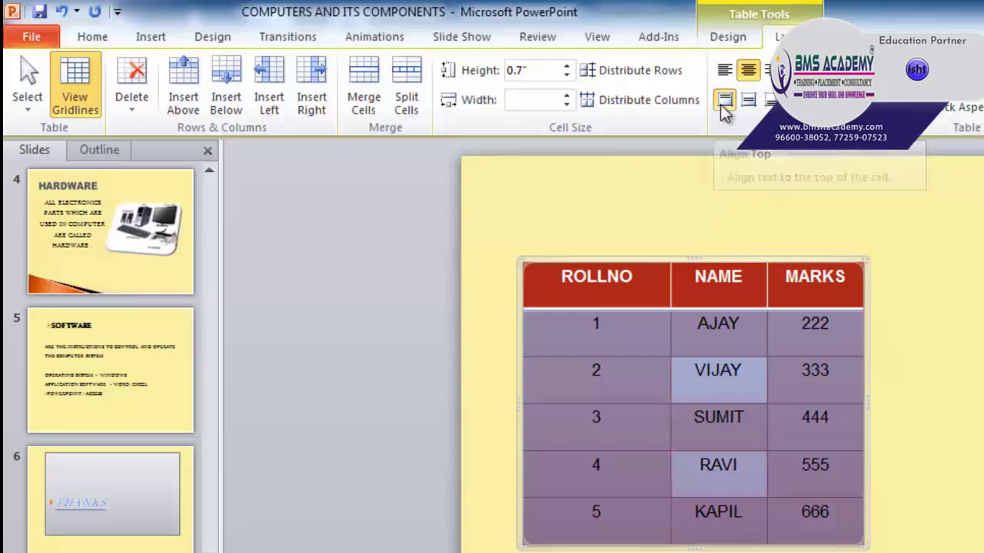
click(752, 104)
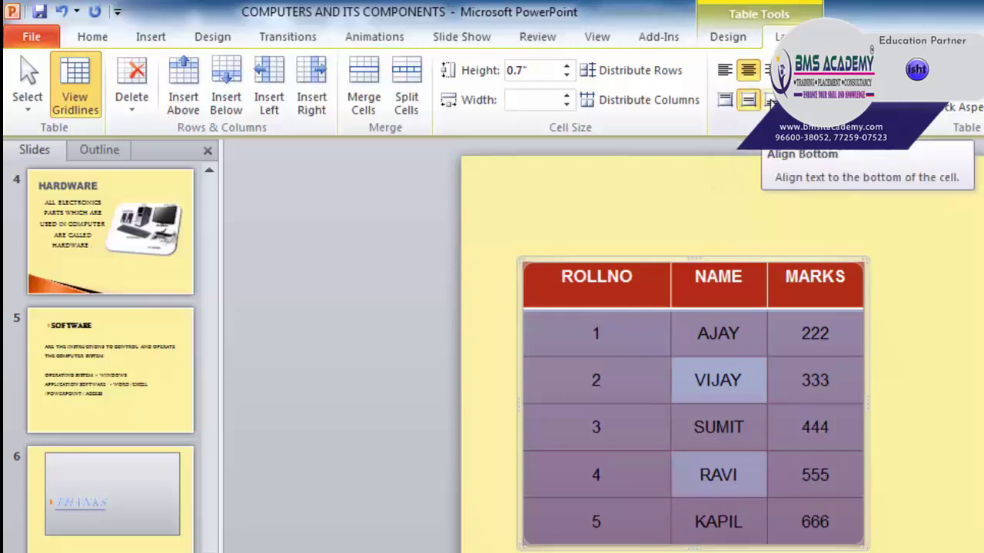
click(771, 101)
click(748, 100)
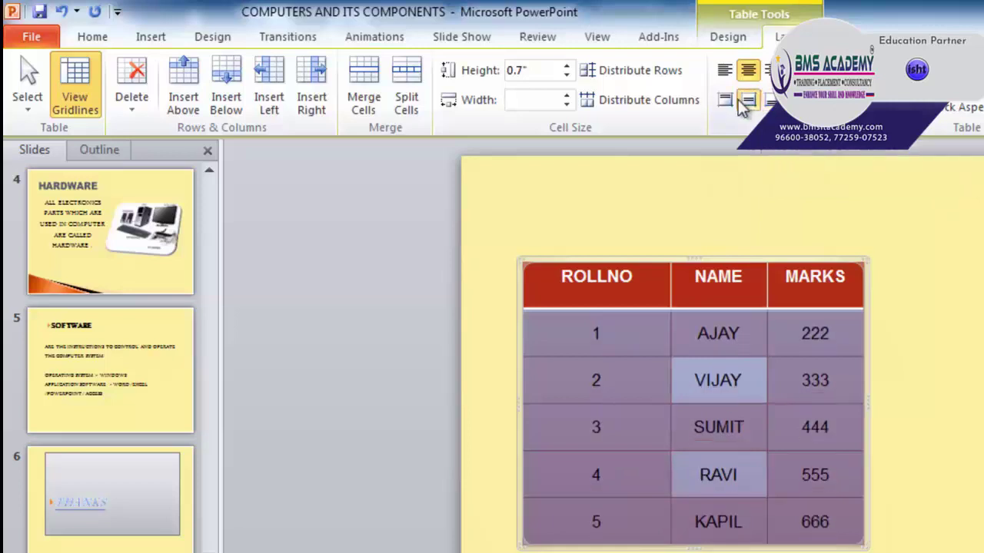
click(724, 100)
- Keep the header row's text direction Horizontal, then select the whole table
click(698, 323)
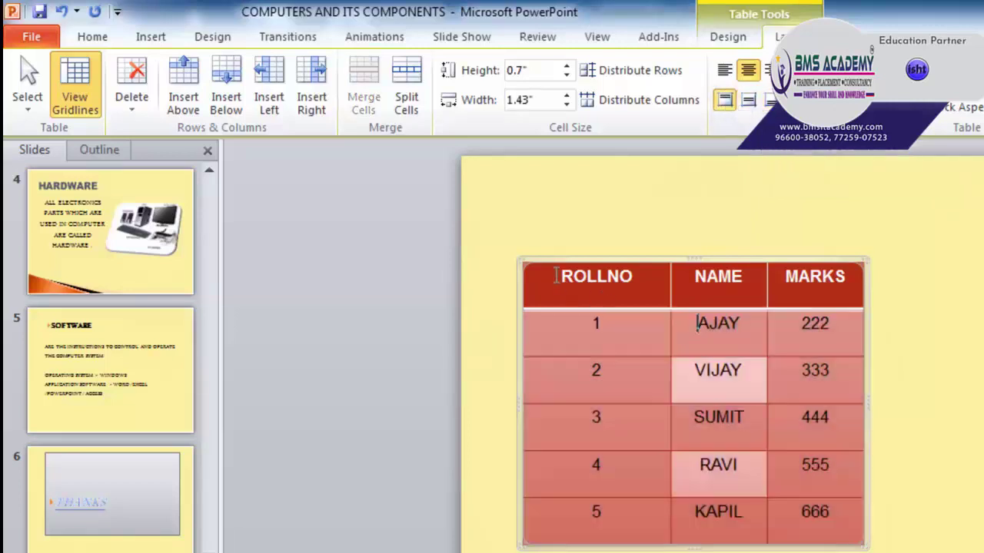
drag(575, 276, 813, 281)
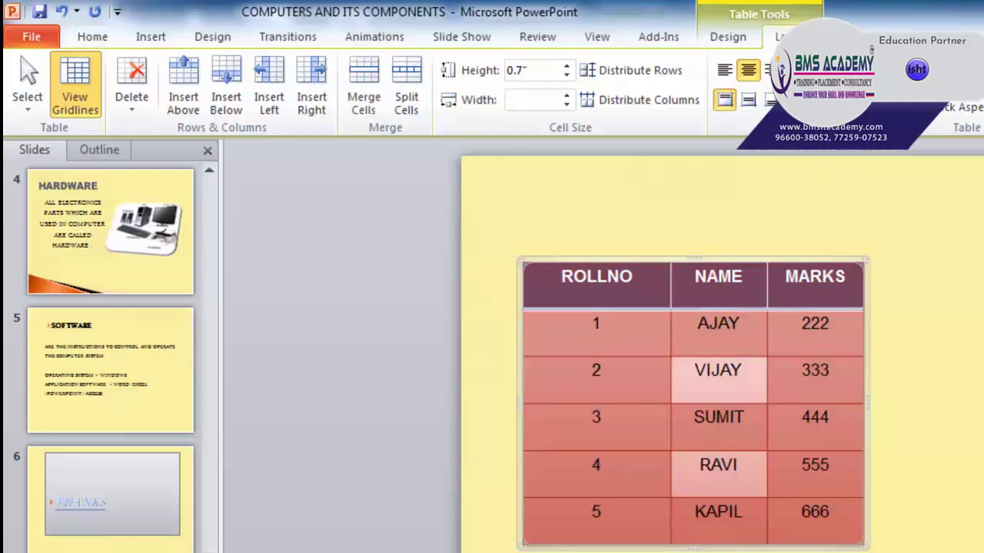
click(799, 83)
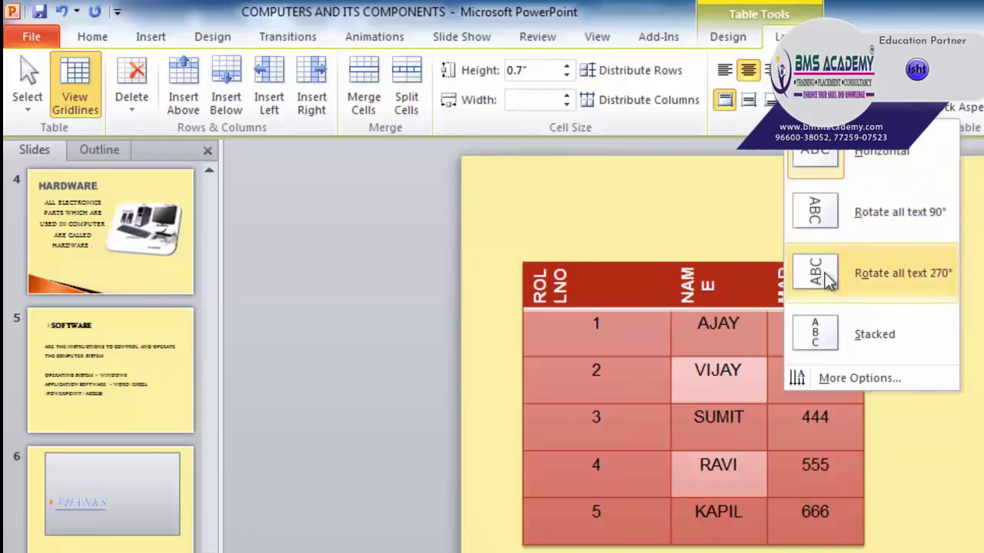
click(800, 172)
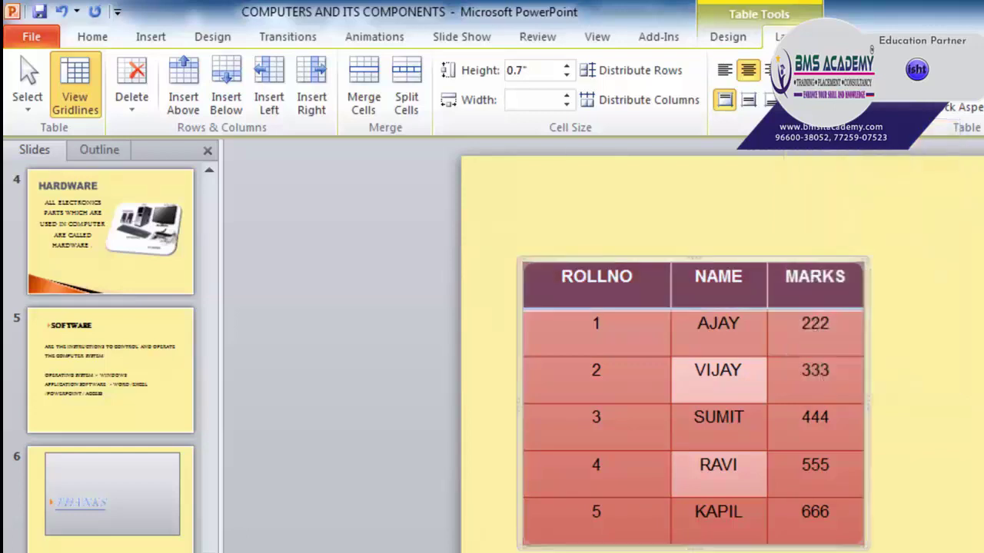
click(666, 419)
drag(562, 283, 815, 515)
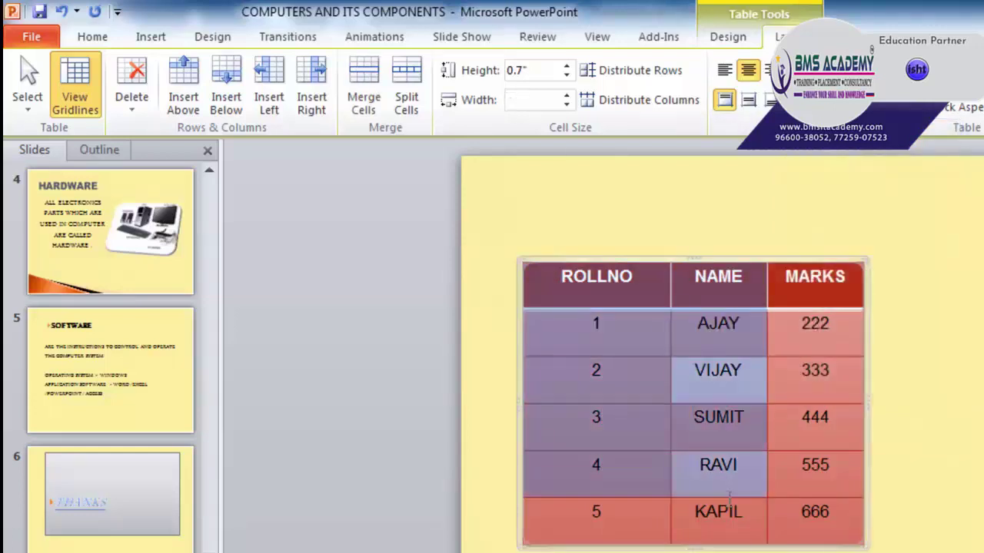
click(849, 89)
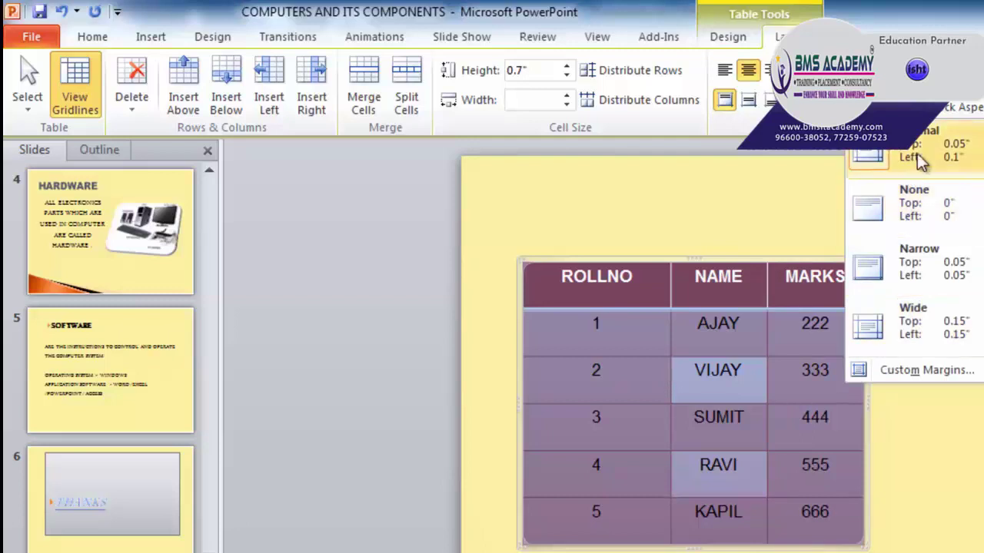
click(913, 319)
click(833, 88)
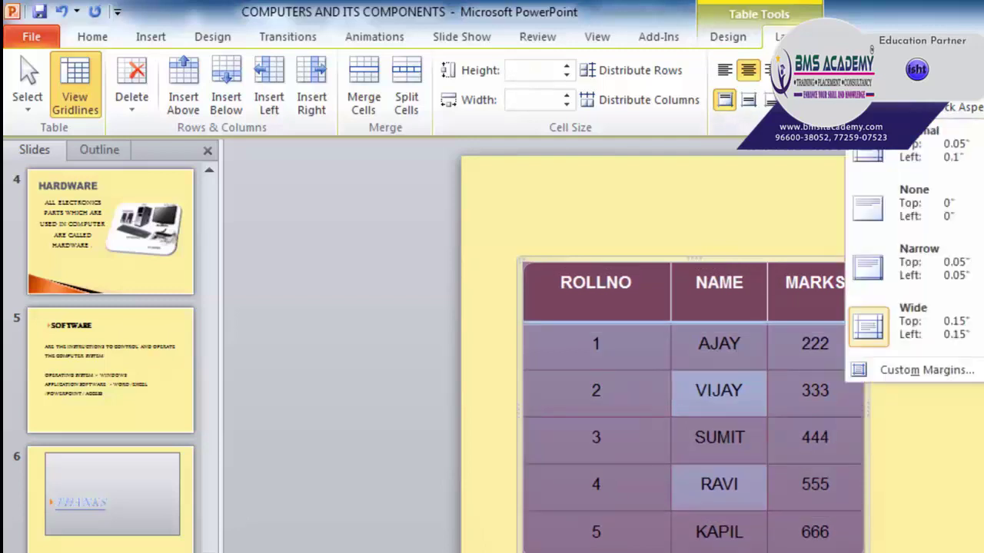
click(929, 267)
click(853, 92)
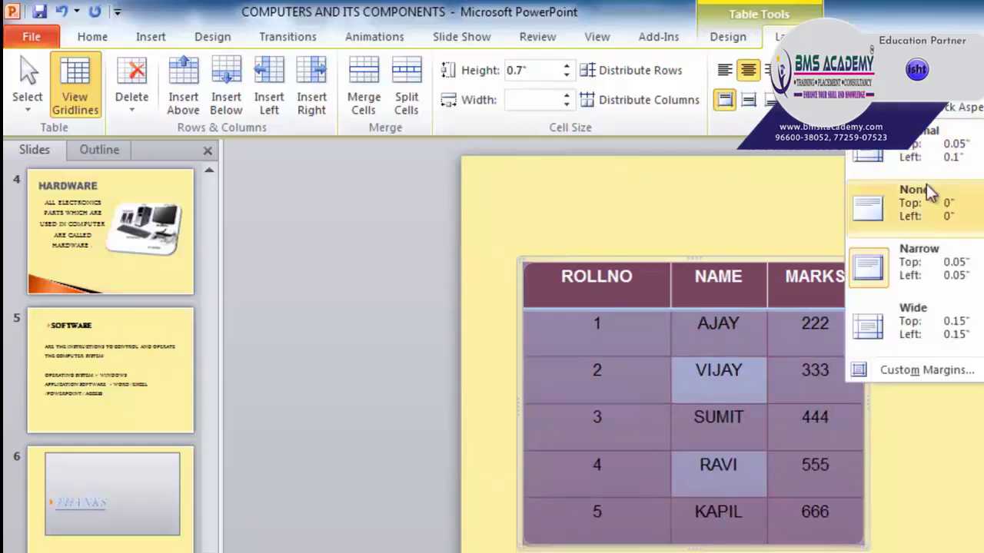
click(928, 205)
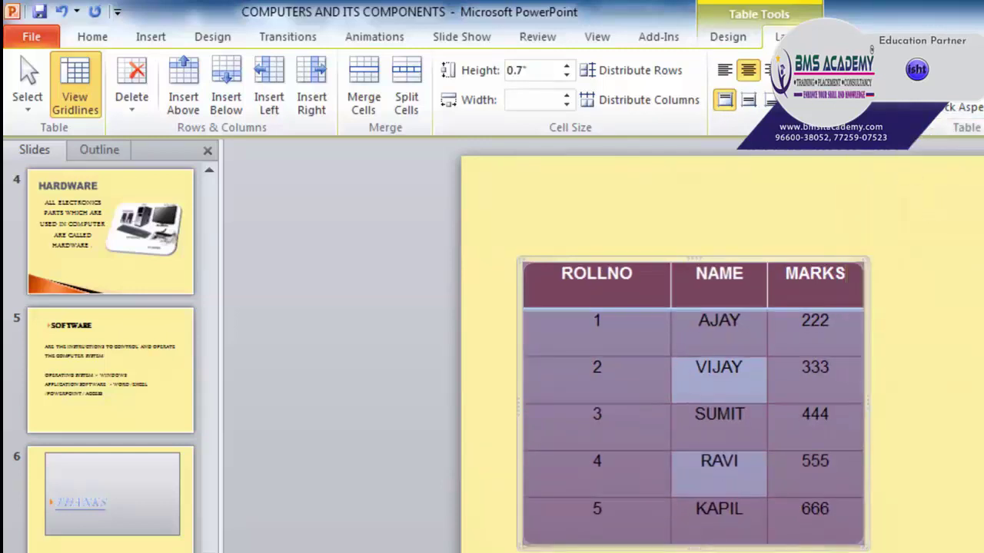
click(853, 92)
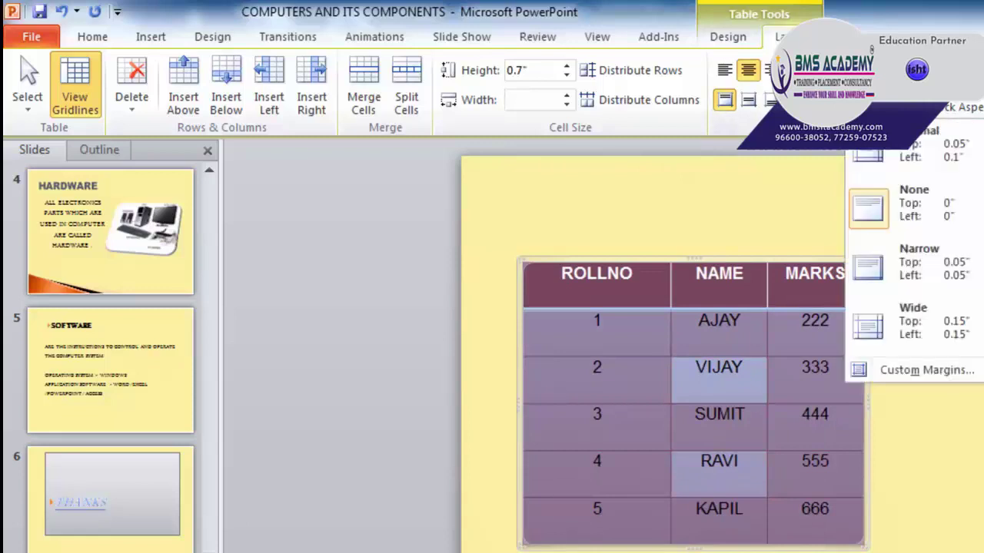
click(904, 164)
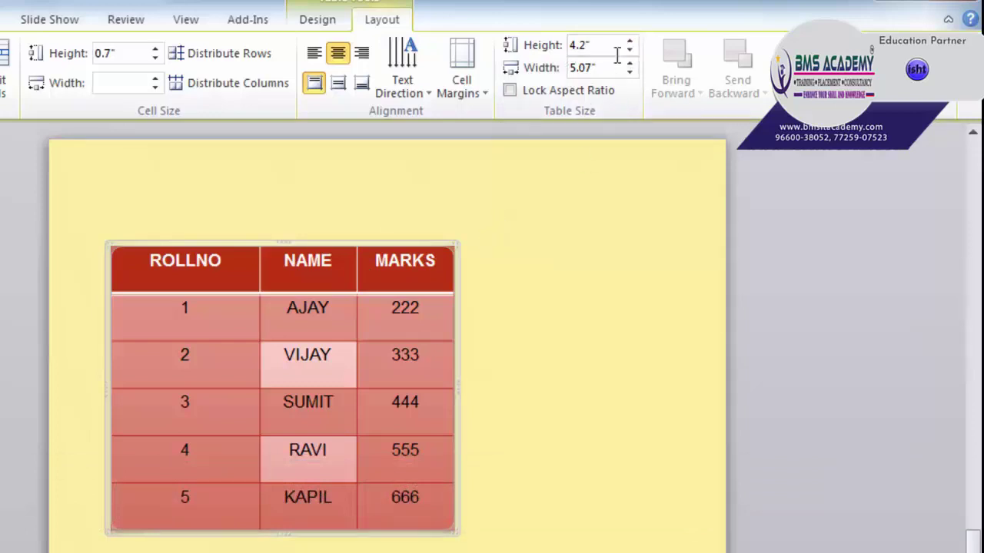
- Increase the table's height and width using the Table Size spinners
click(629, 42)
click(629, 42)
click(629, 42)
click(629, 42)
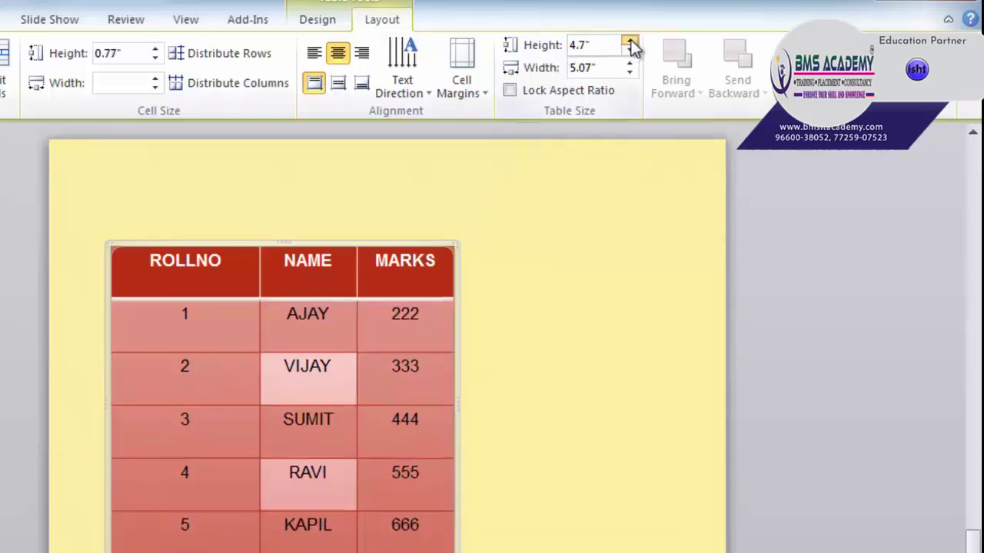
click(629, 42)
click(630, 64)
click(629, 64)
click(630, 64)
click(629, 64)
click(630, 65)
click(630, 64)
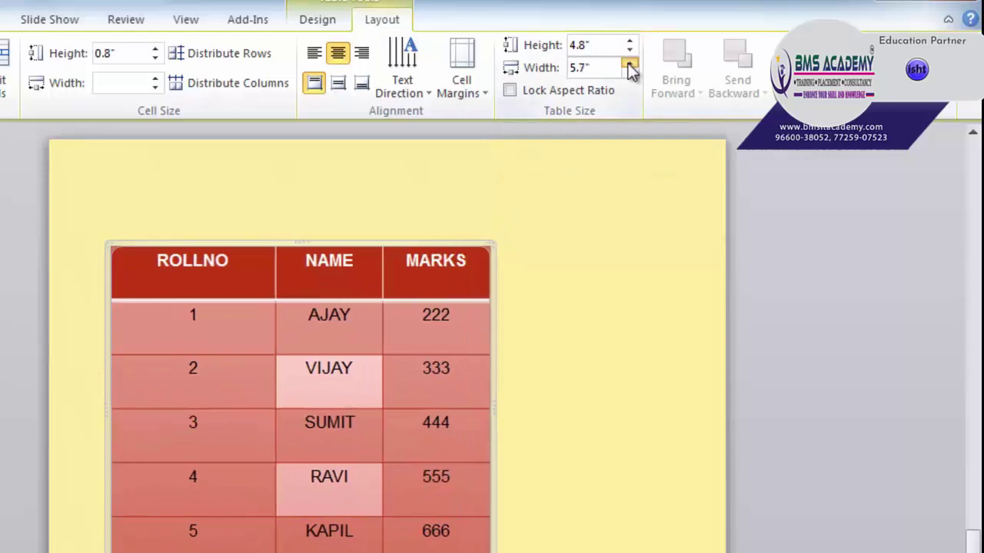
click(630, 65)
click(629, 65)
- Lock the aspect ratio and settle the table at 4.8" high by 5.9" wide
click(538, 92)
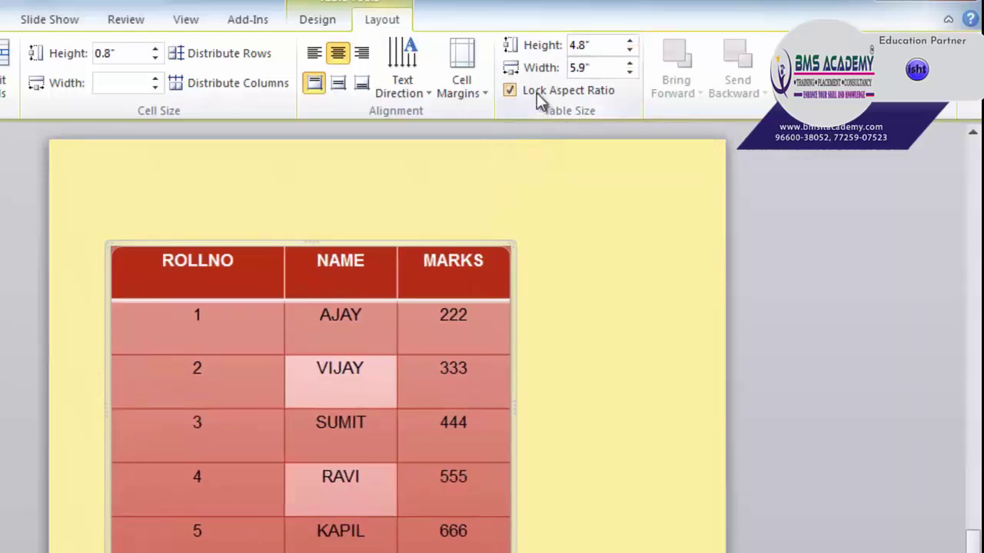
click(628, 42)
click(629, 42)
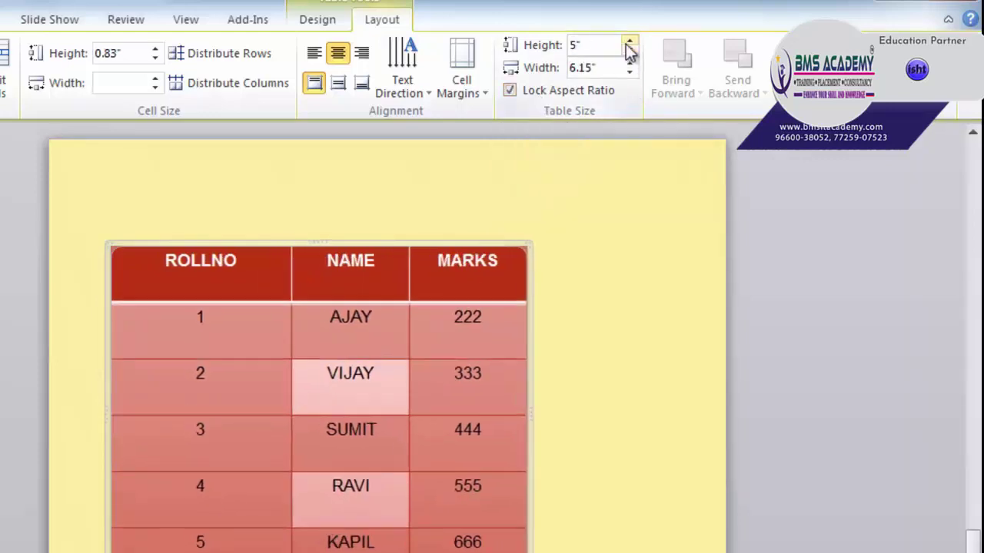
click(629, 42)
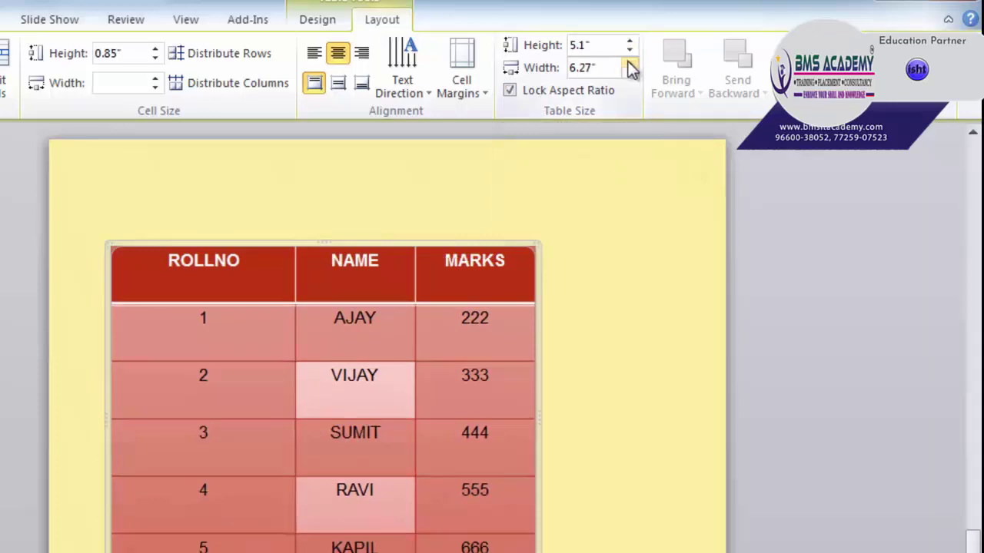
click(630, 65)
click(629, 65)
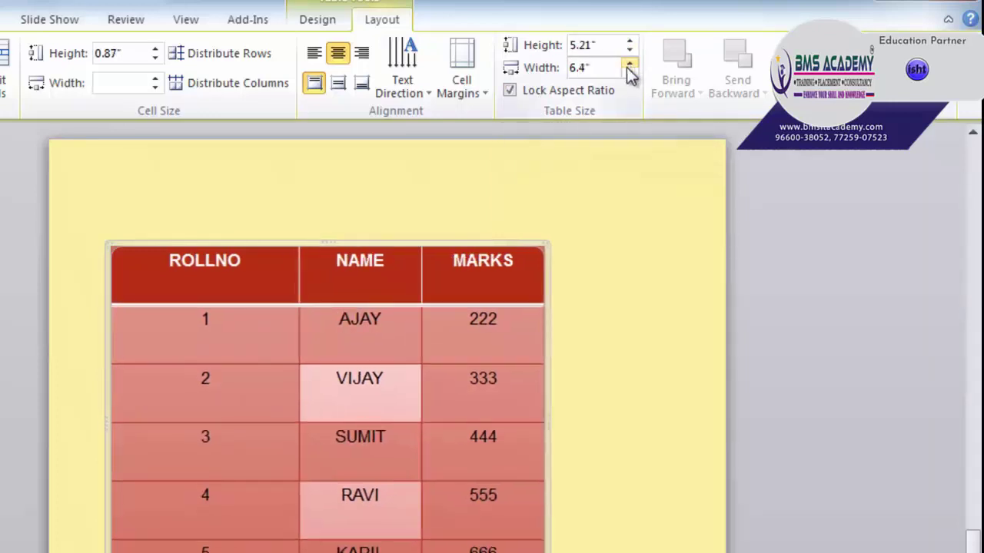
click(629, 74)
click(629, 73)
click(629, 74)
click(629, 74)
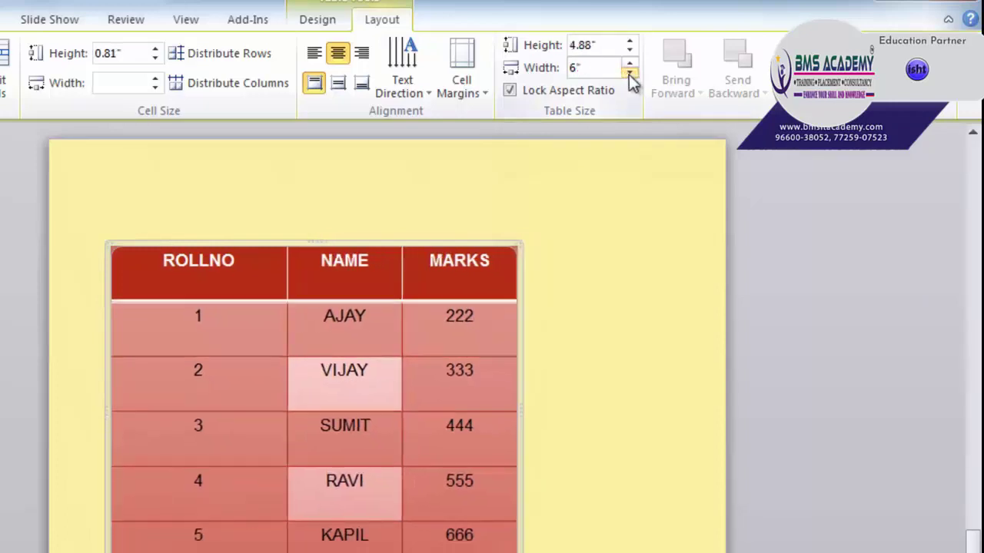
click(629, 74)
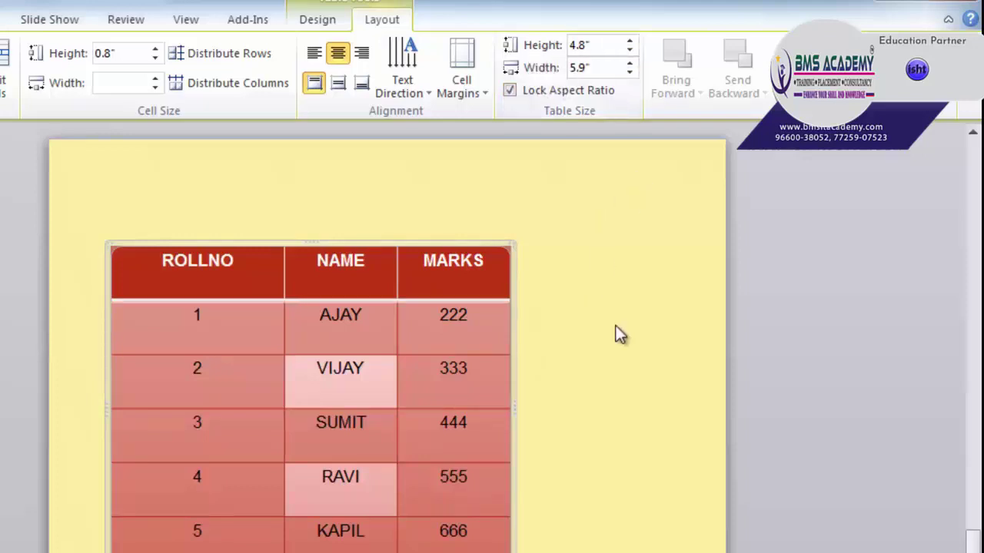
key(Return)
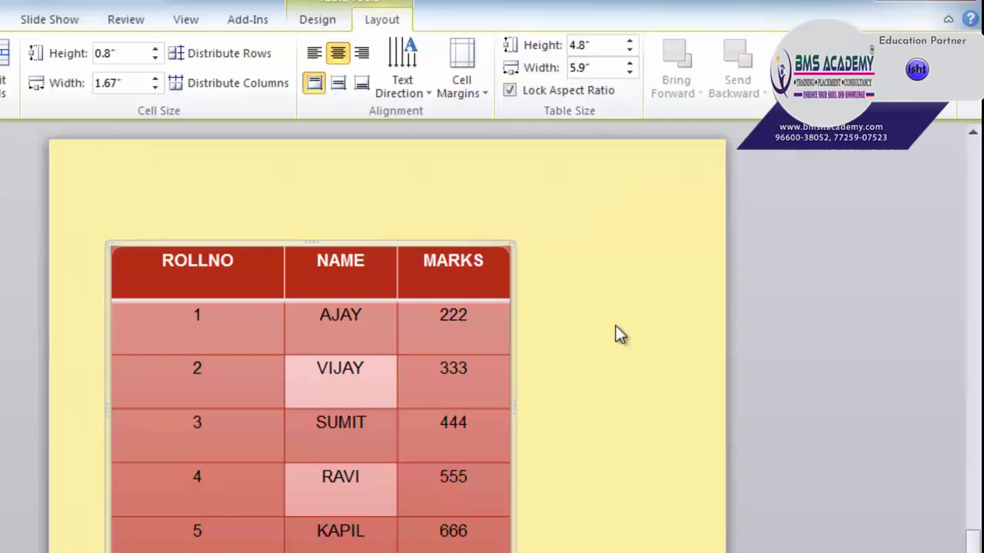